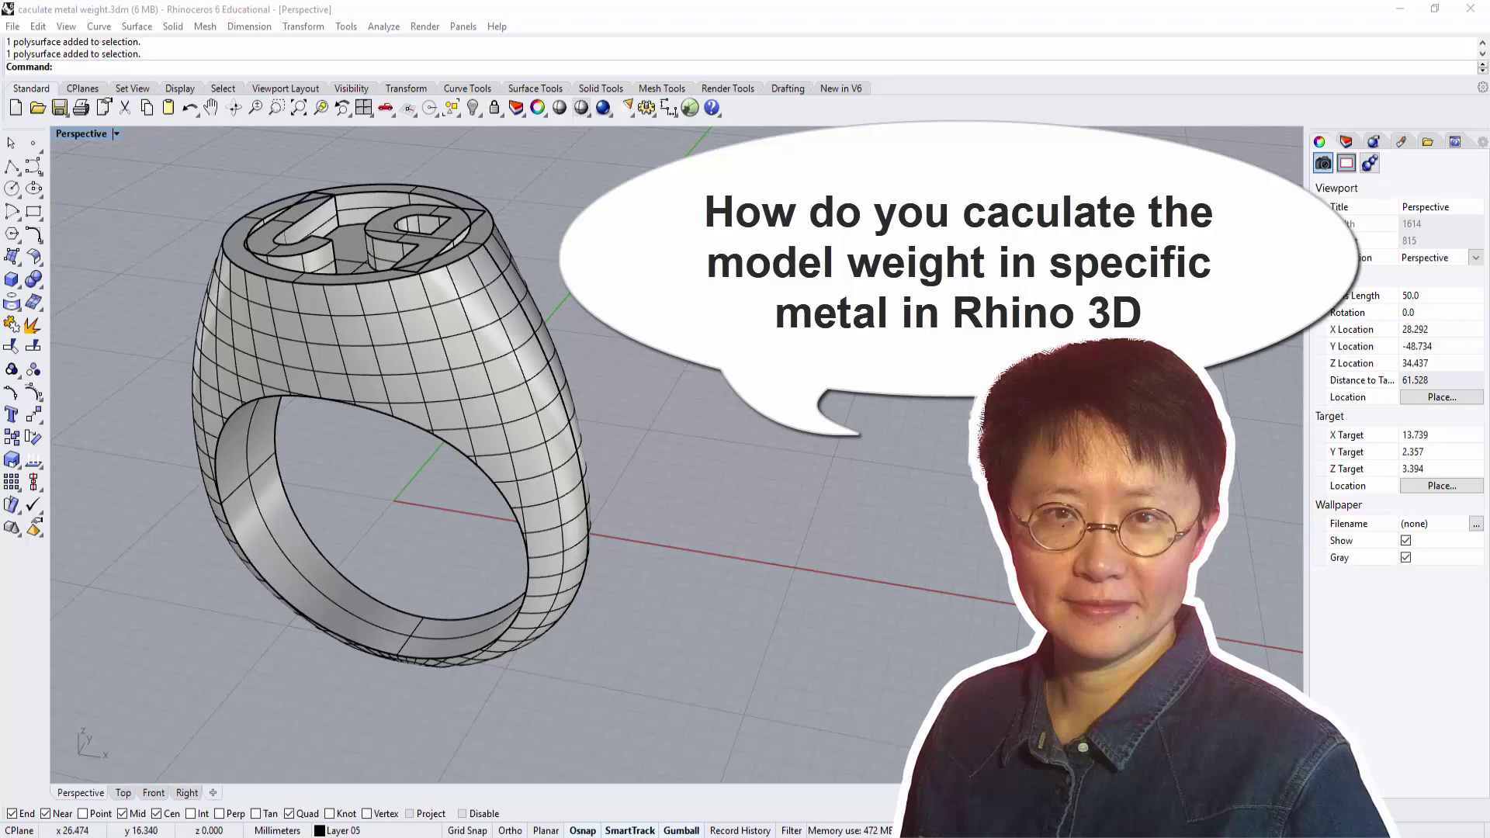
- Orbit the Perspective view around the ring model
mouse_move(957, 427)
right_mouse_down()
mouse_move(956, 452)
mouse_move(967, 402)
right_mouse_up()
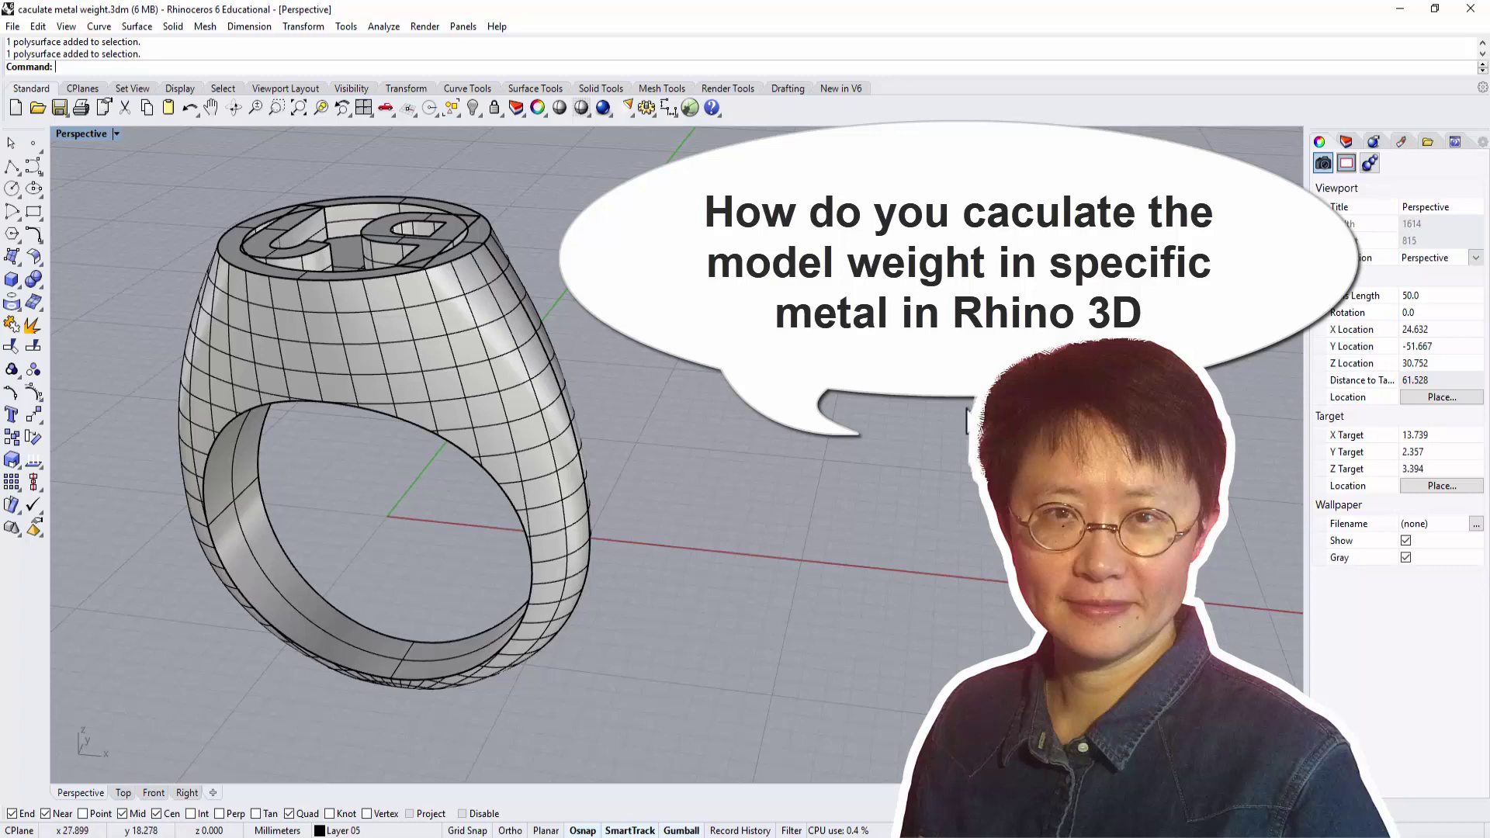
mouse_move(967, 418)
right_mouse_down()
mouse_move(558, 393)
mouse_move(873, 419)
mouse_move(962, 443)
right_mouse_up()
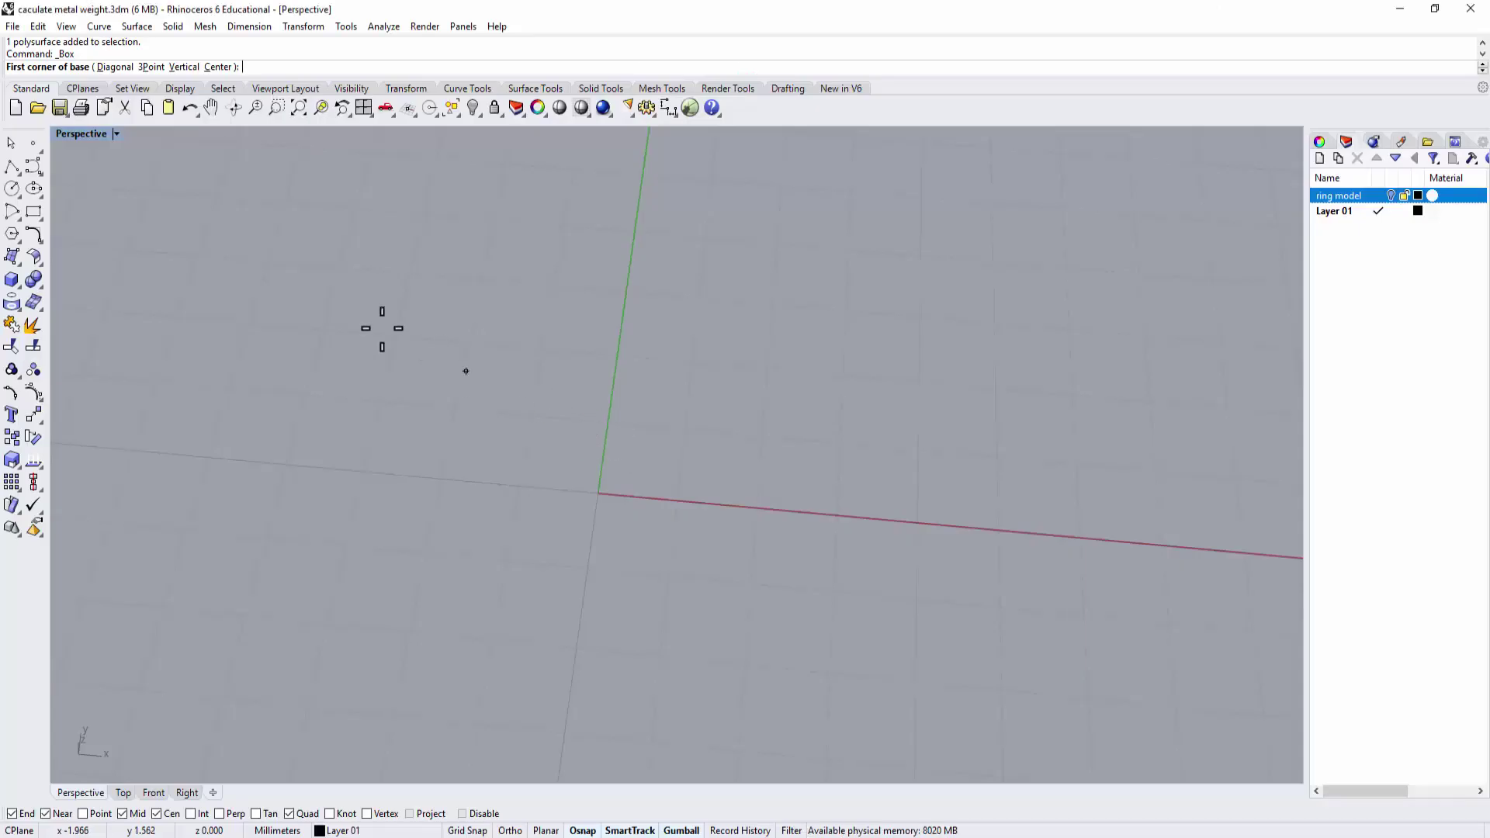
- Create a solid 1 mm cube with its base corner at the origin
left_click(12, 283)
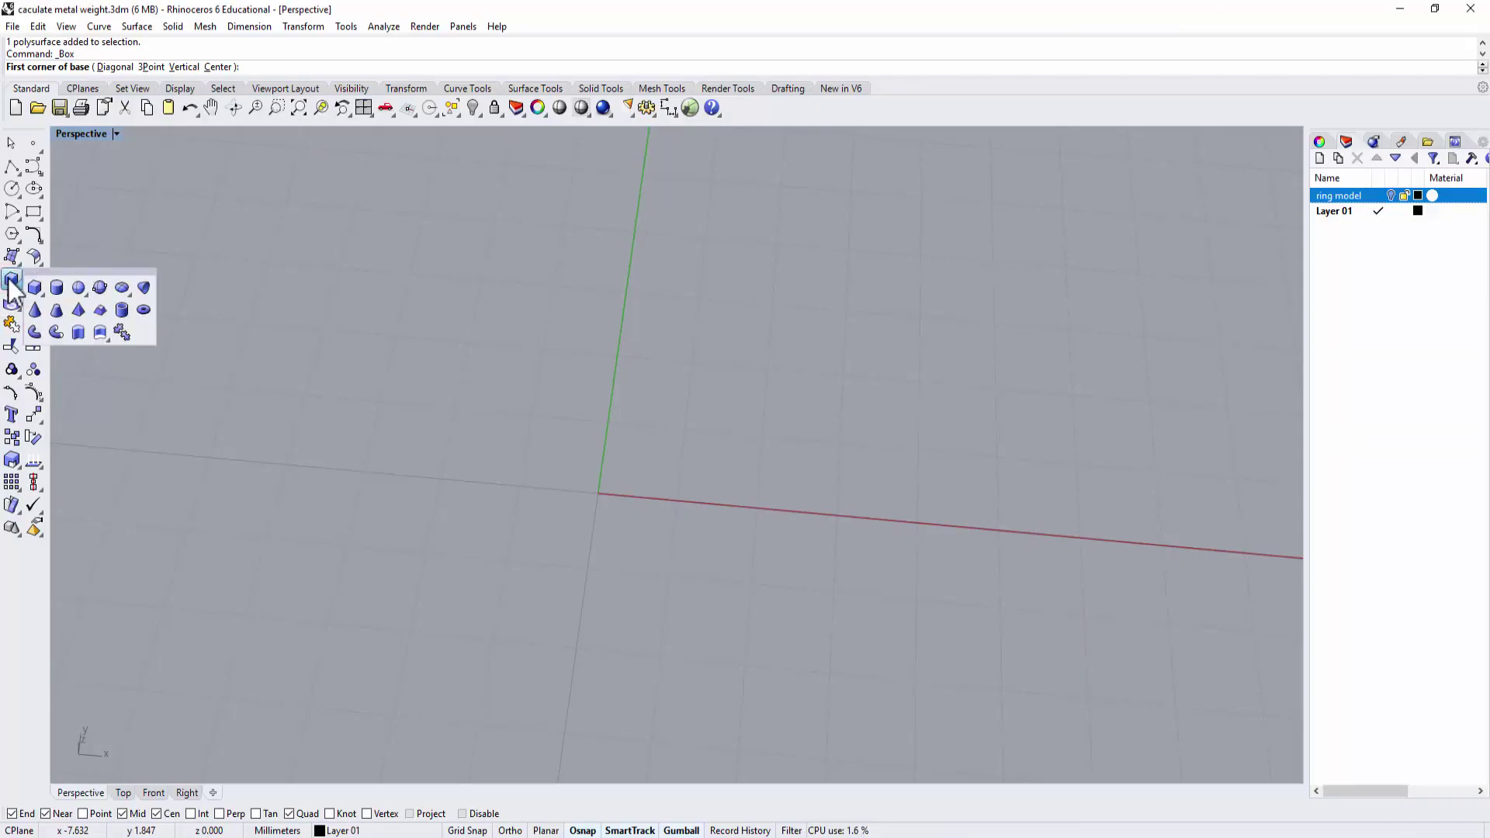
left_click(48, 291)
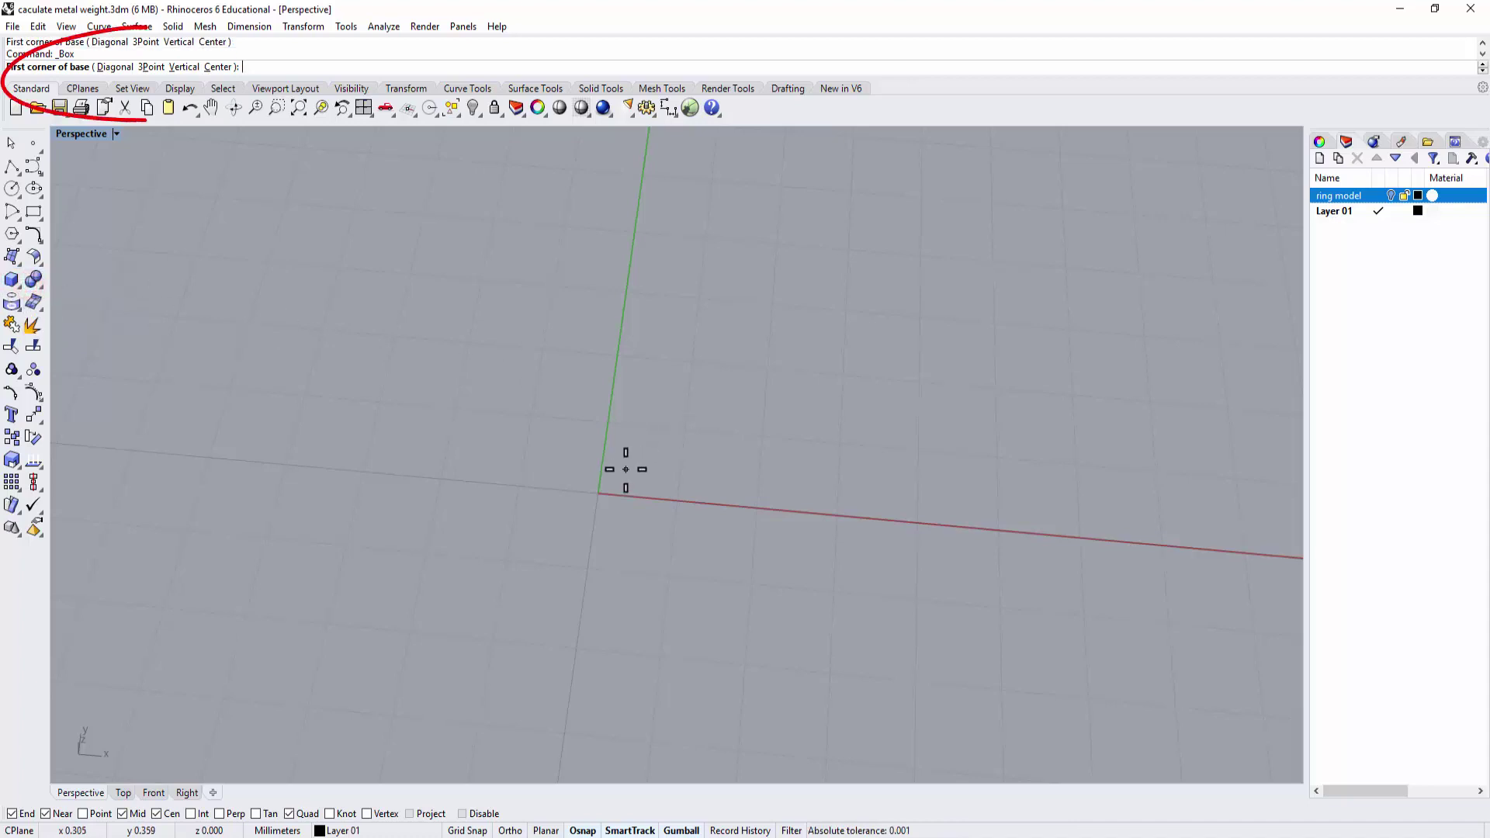
type("0")
key("Return")
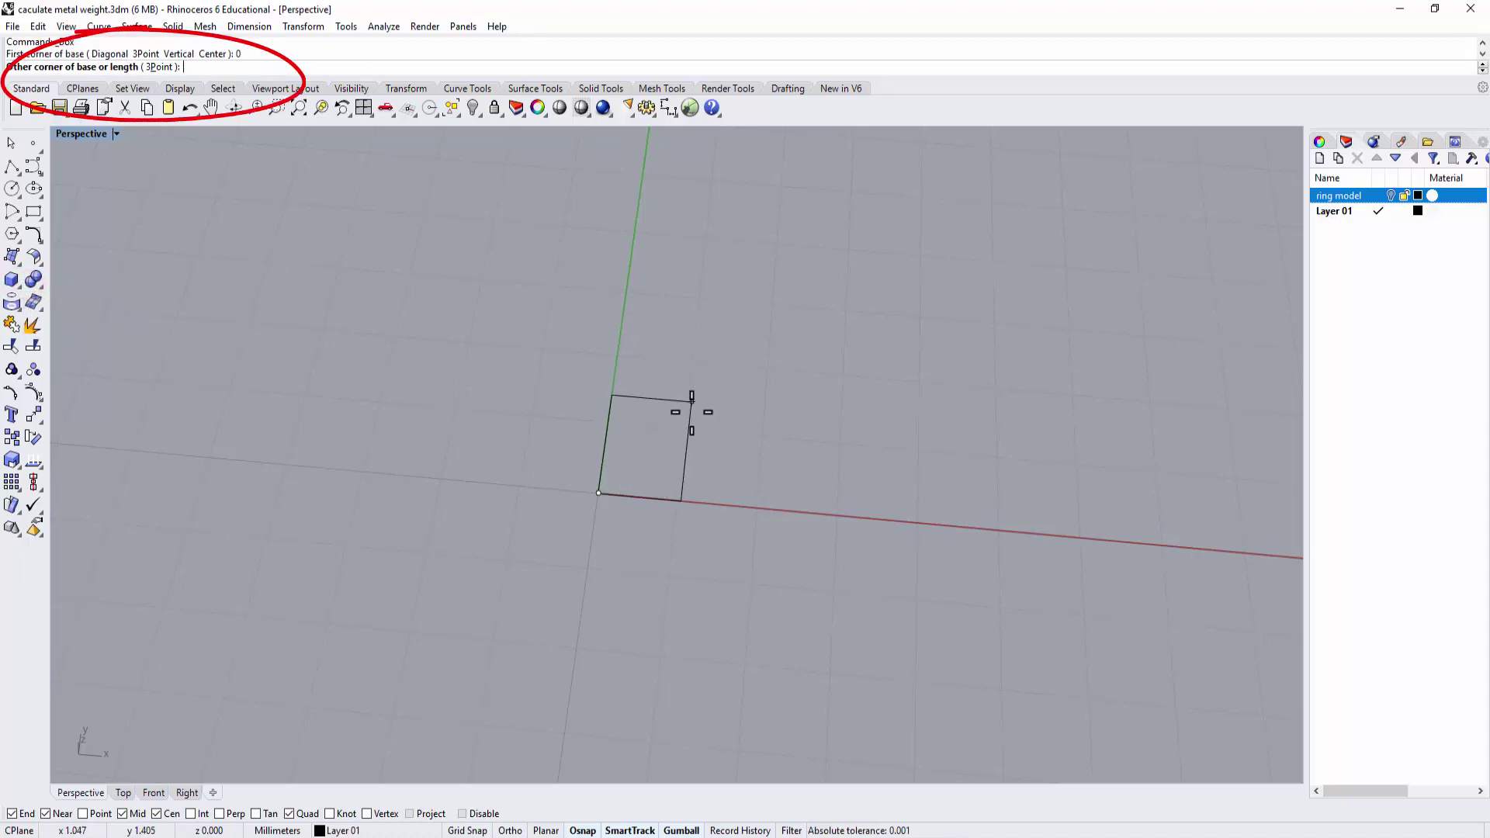
type("1")
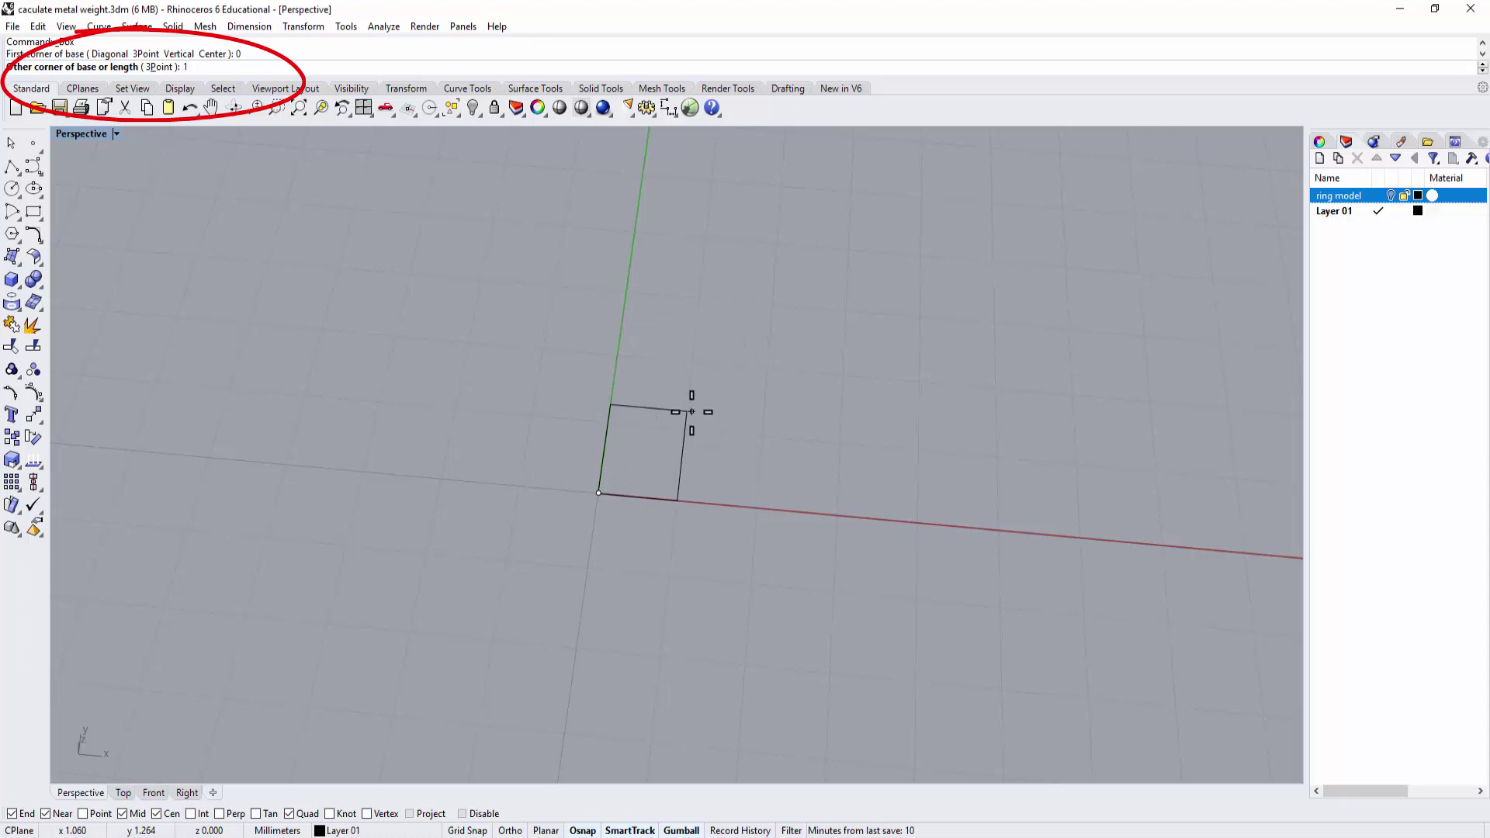
key("Return")
type("1")
key("Return")
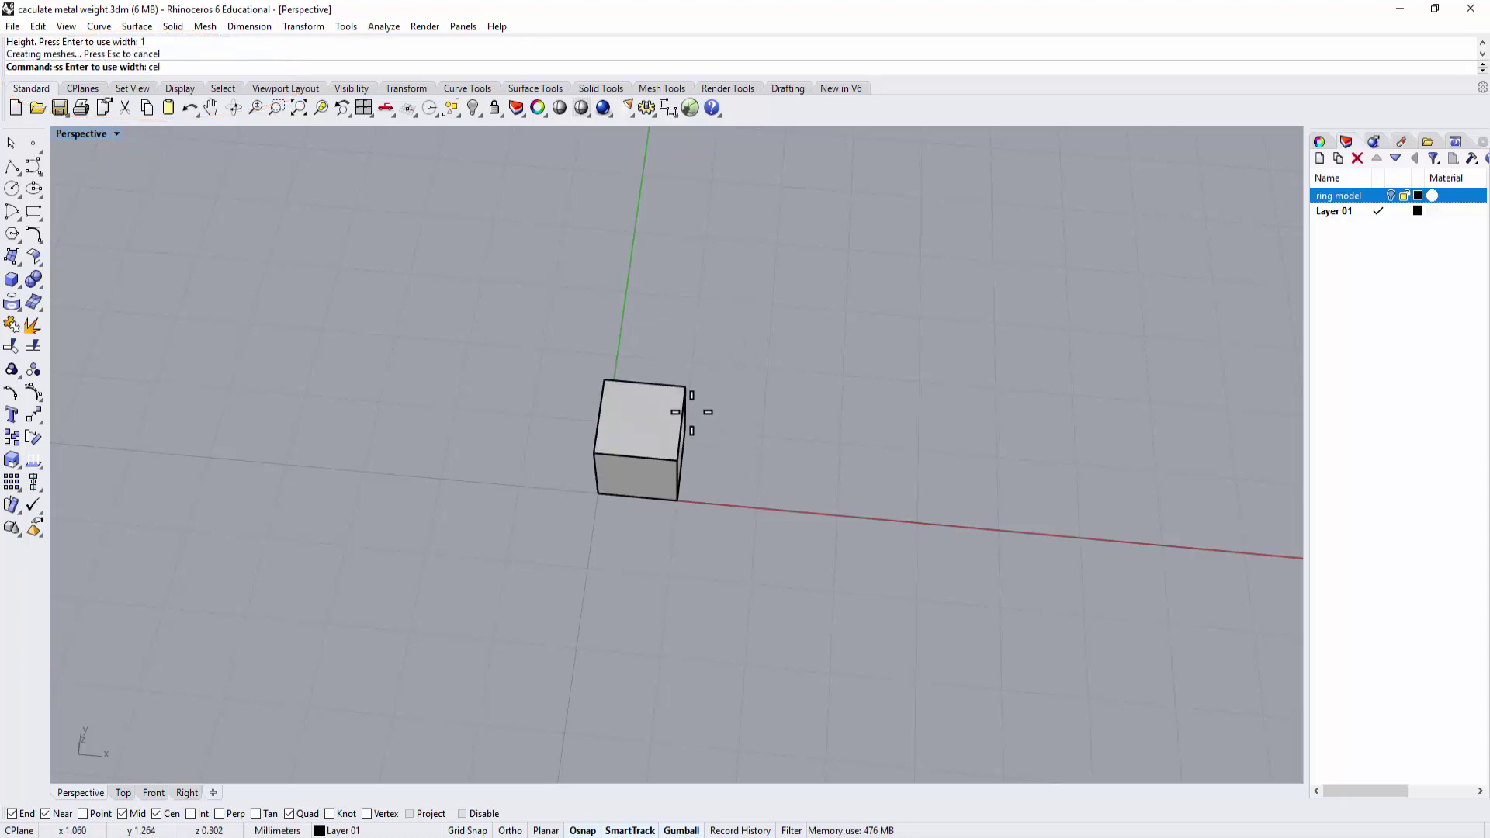
- Confirm the cube edge reads 1.00 with a dimension, then delete that dimension
right_click_drag(787, 483, 699, 556)
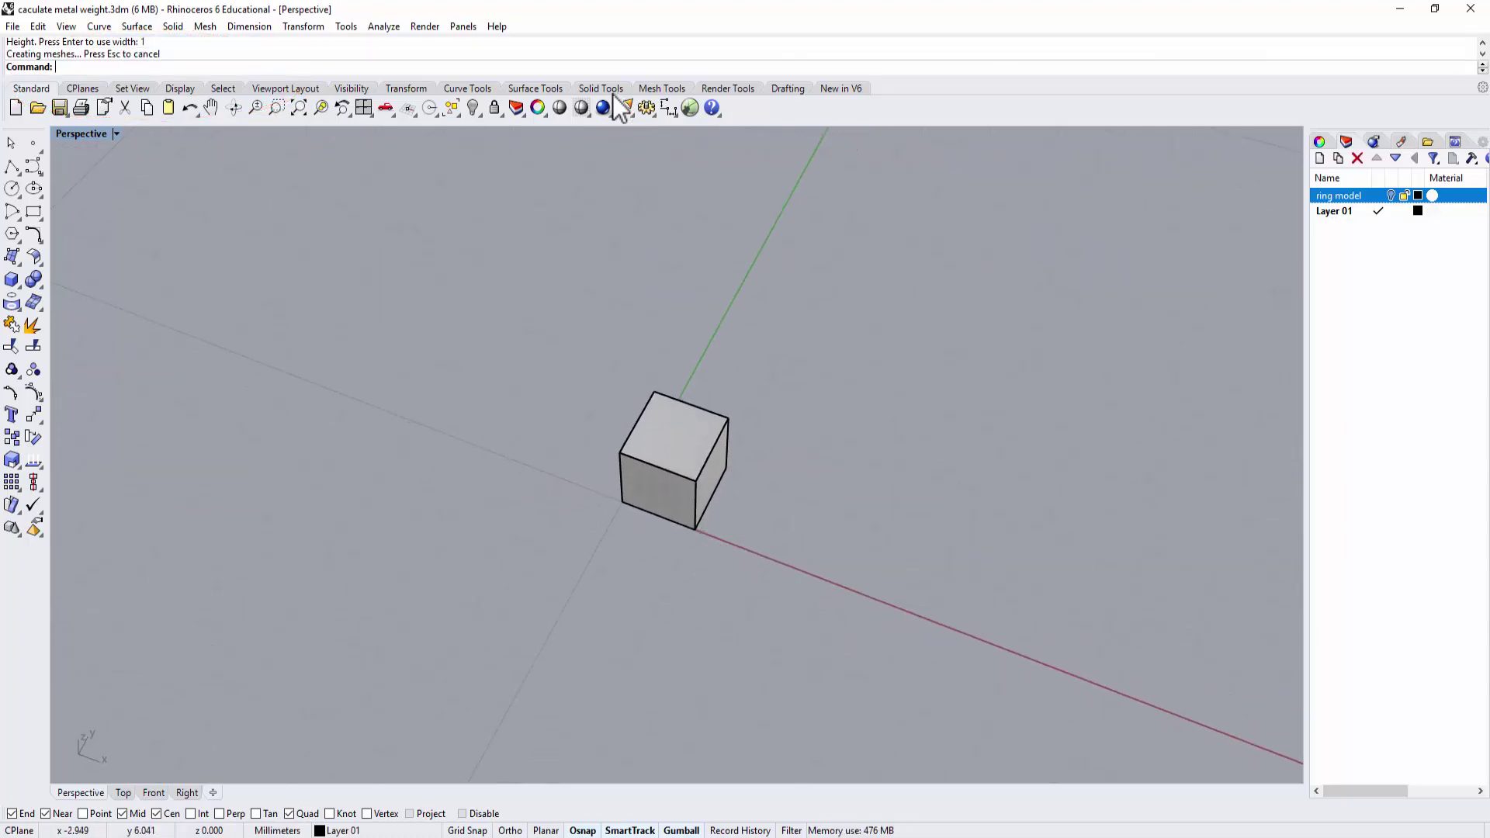
left_click(670, 107)
left_click(622, 501)
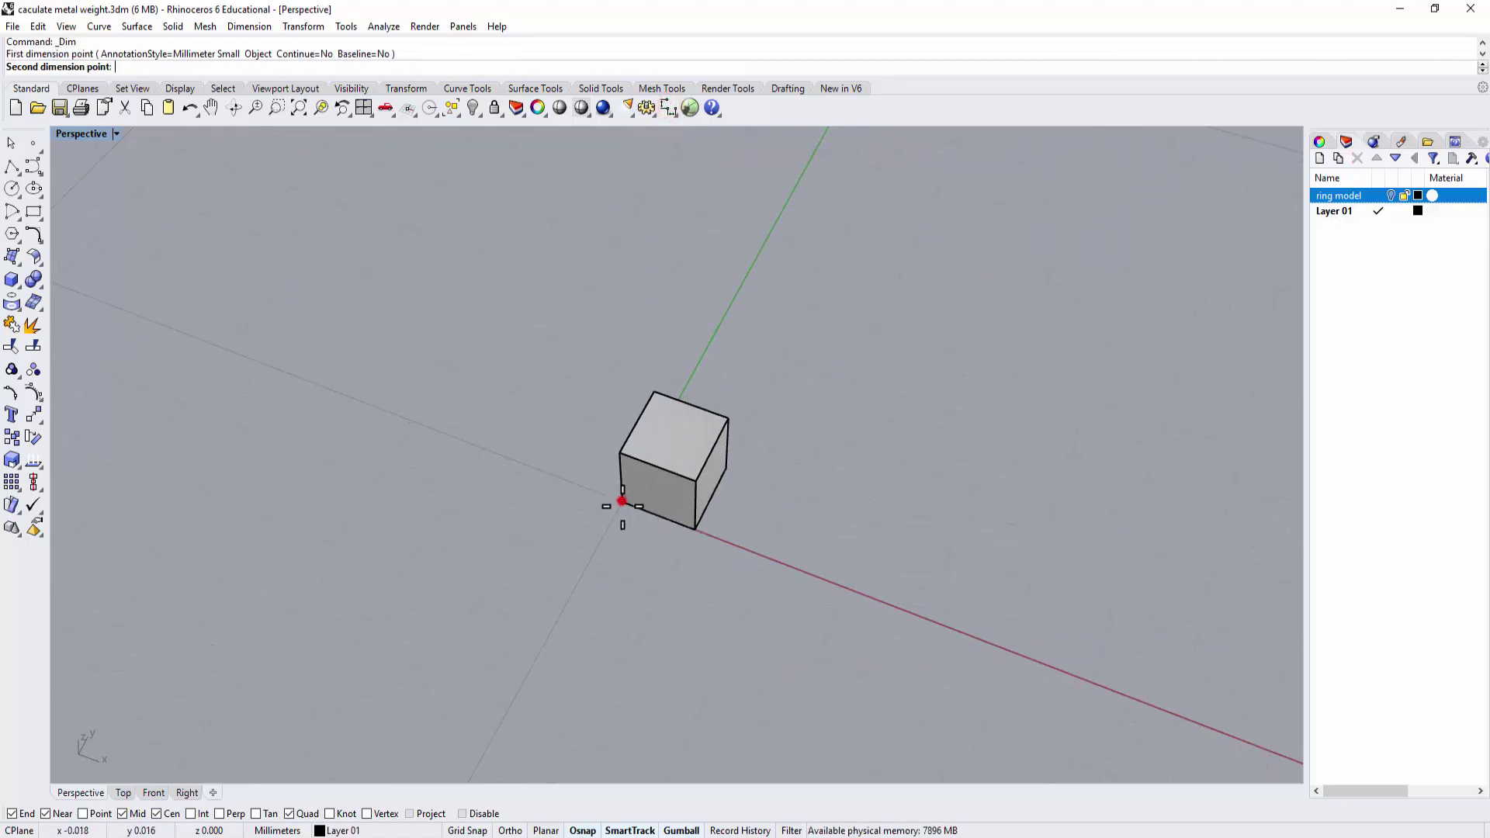
left_click(686, 527)
left_click(617, 639)
scroll(718, 579, "down", 1)
scroll(783, 603, "down", 1)
scroll(784, 591, "down", 1)
scroll(785, 582, "down", 1)
scroll(893, 577, "down", 1)
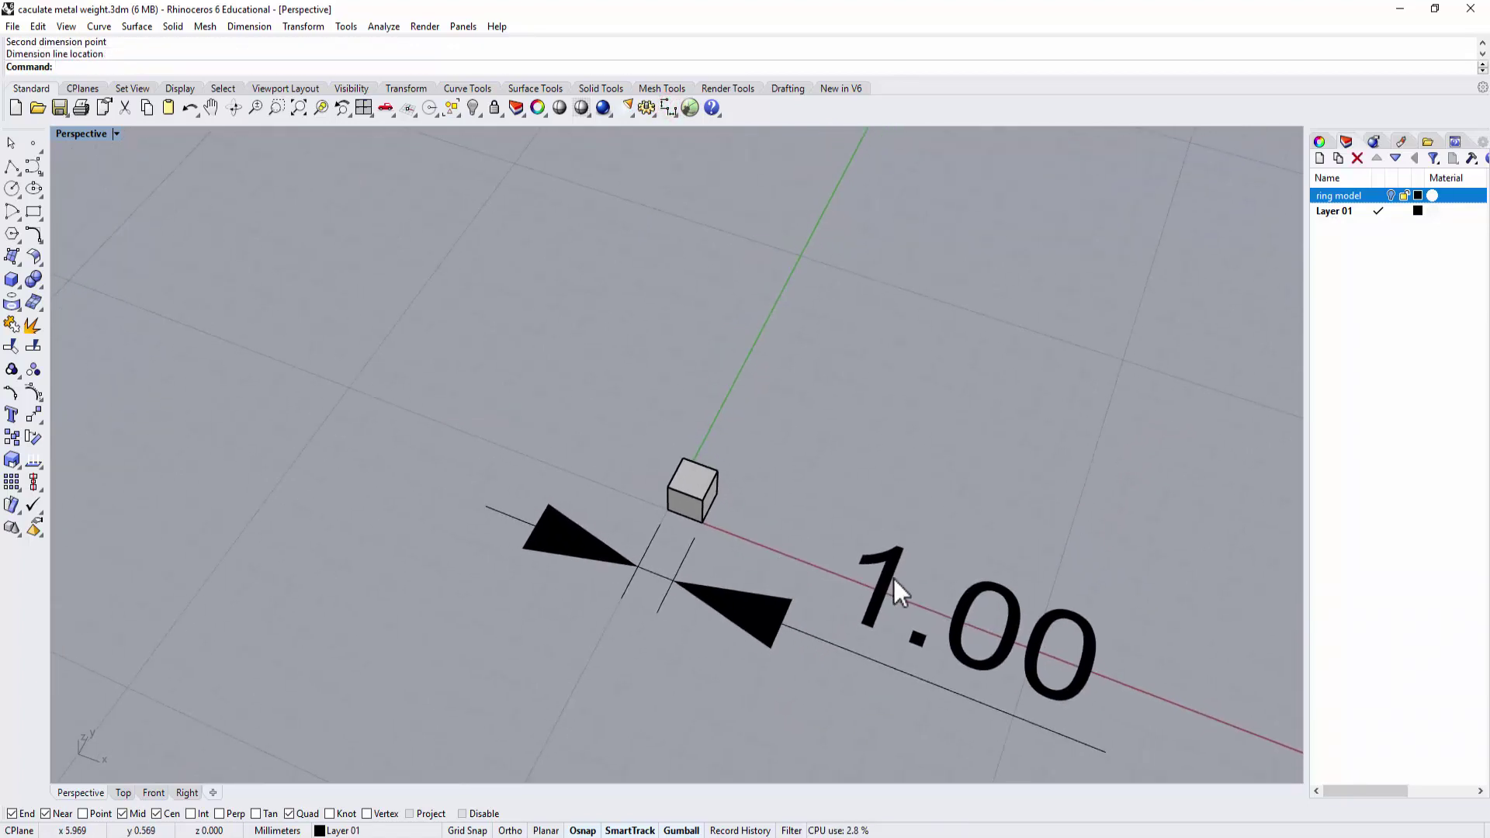
left_click(892, 574)
key("Delete")
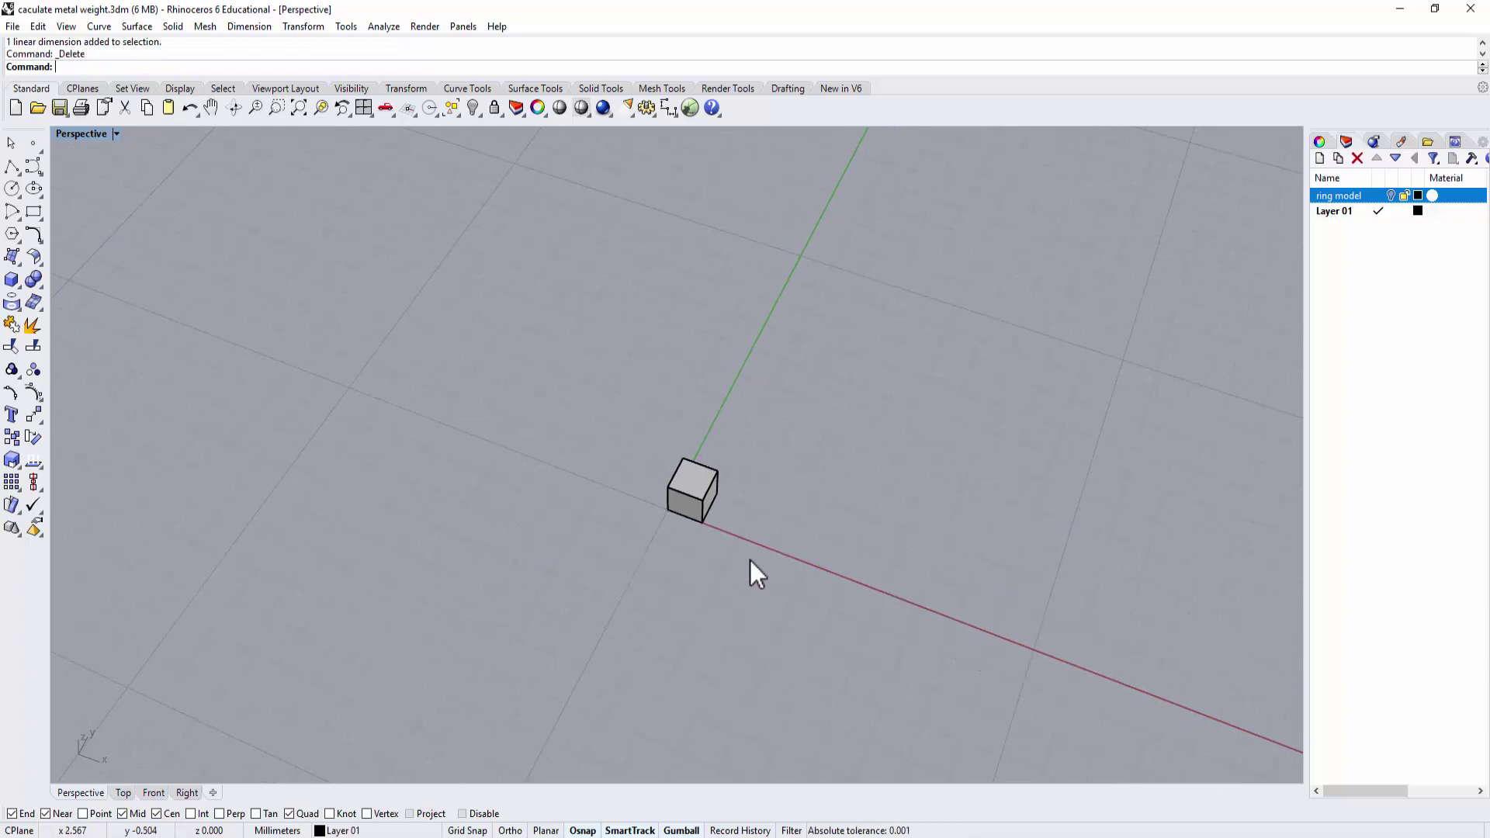
scroll(734, 520, "up", 2)
right_click_drag(734, 520, 982, 551, "shift")
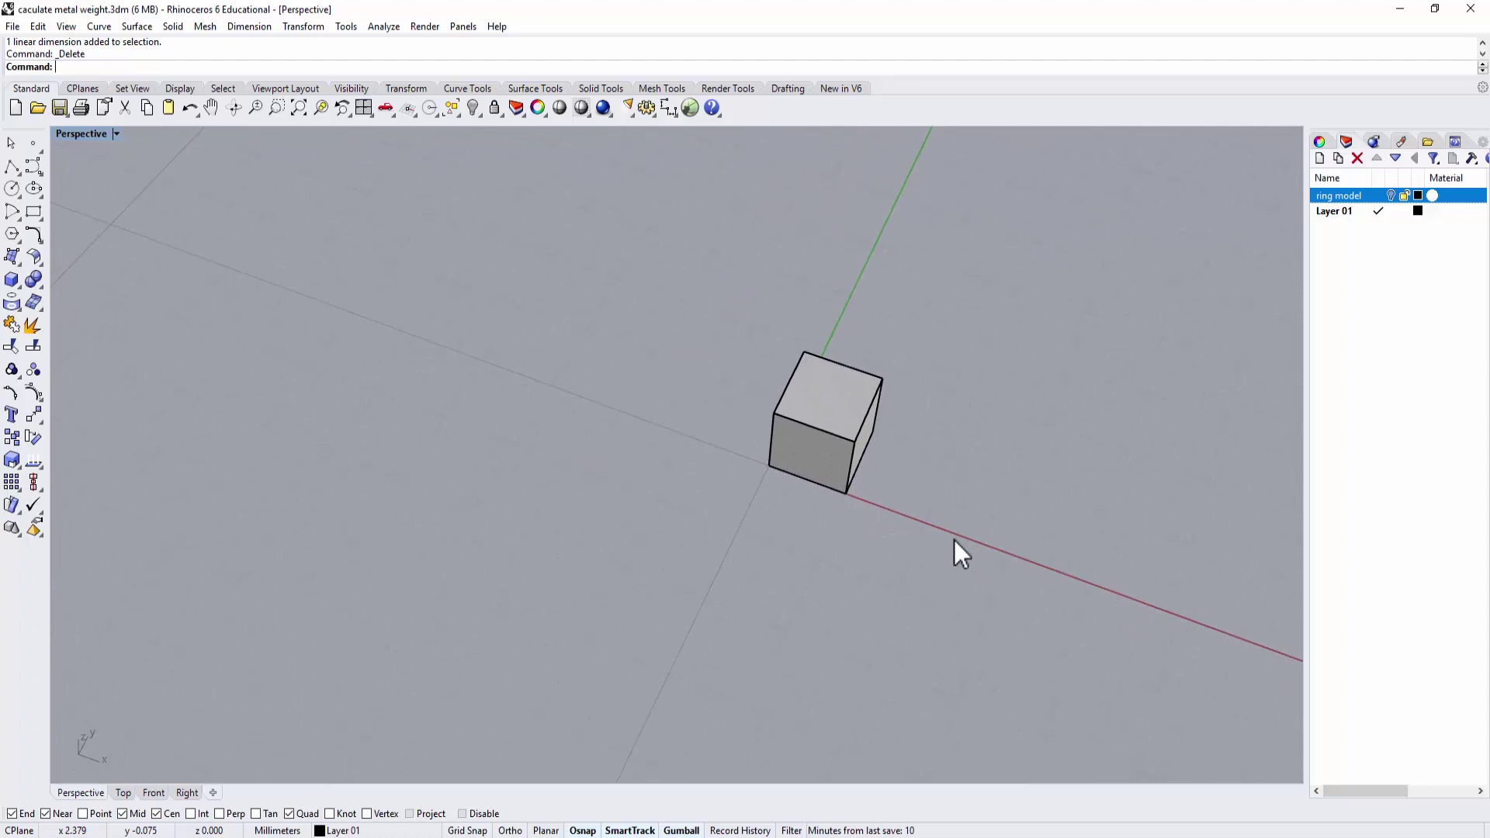
- Run Mass Properties > Volume on the small cube, reading 1 cubic millimetre
left_click(828, 409)
left_click(375, 29)
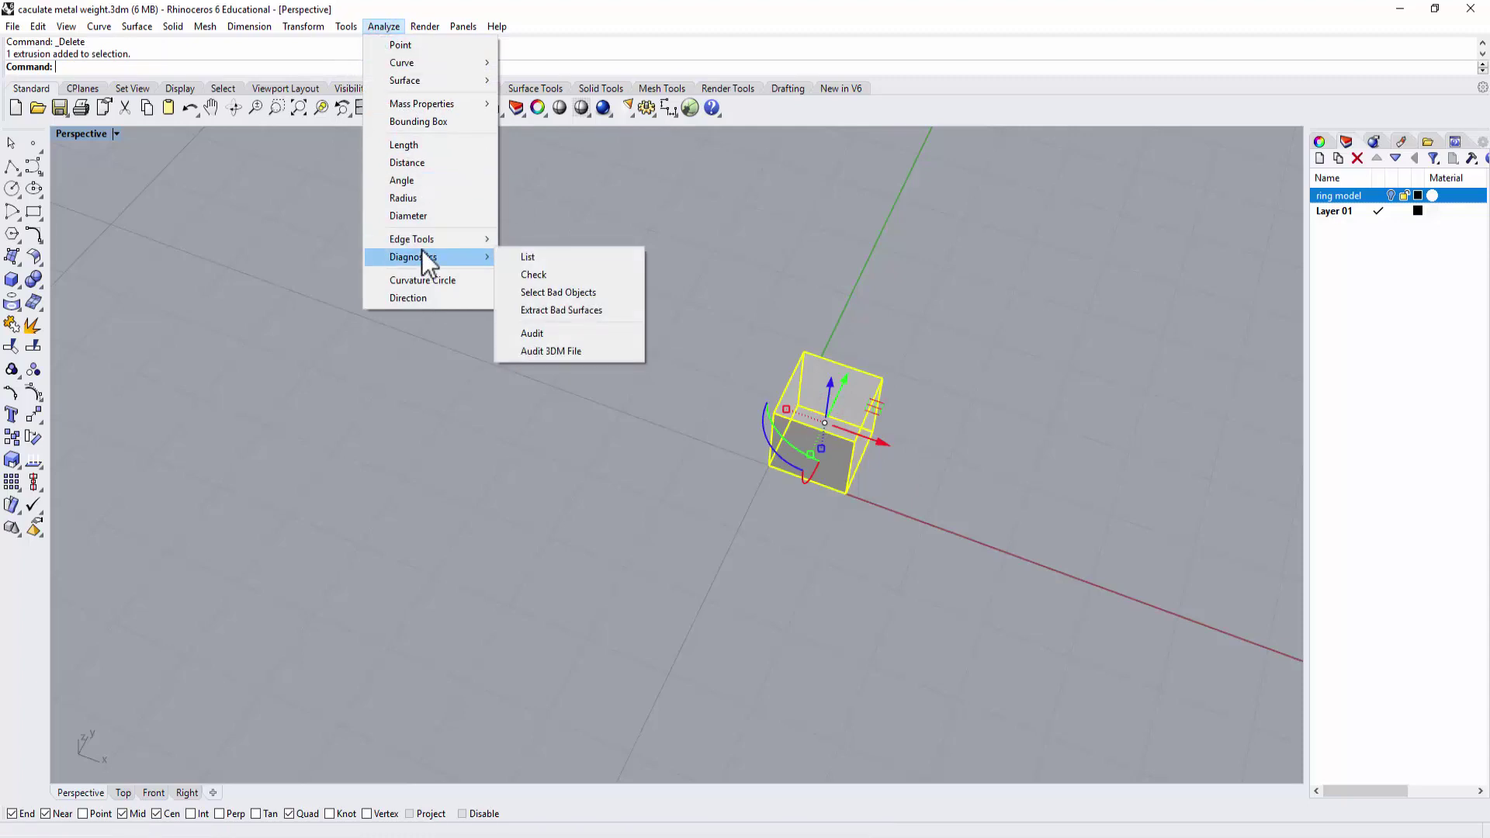
mouse_move(422, 103)
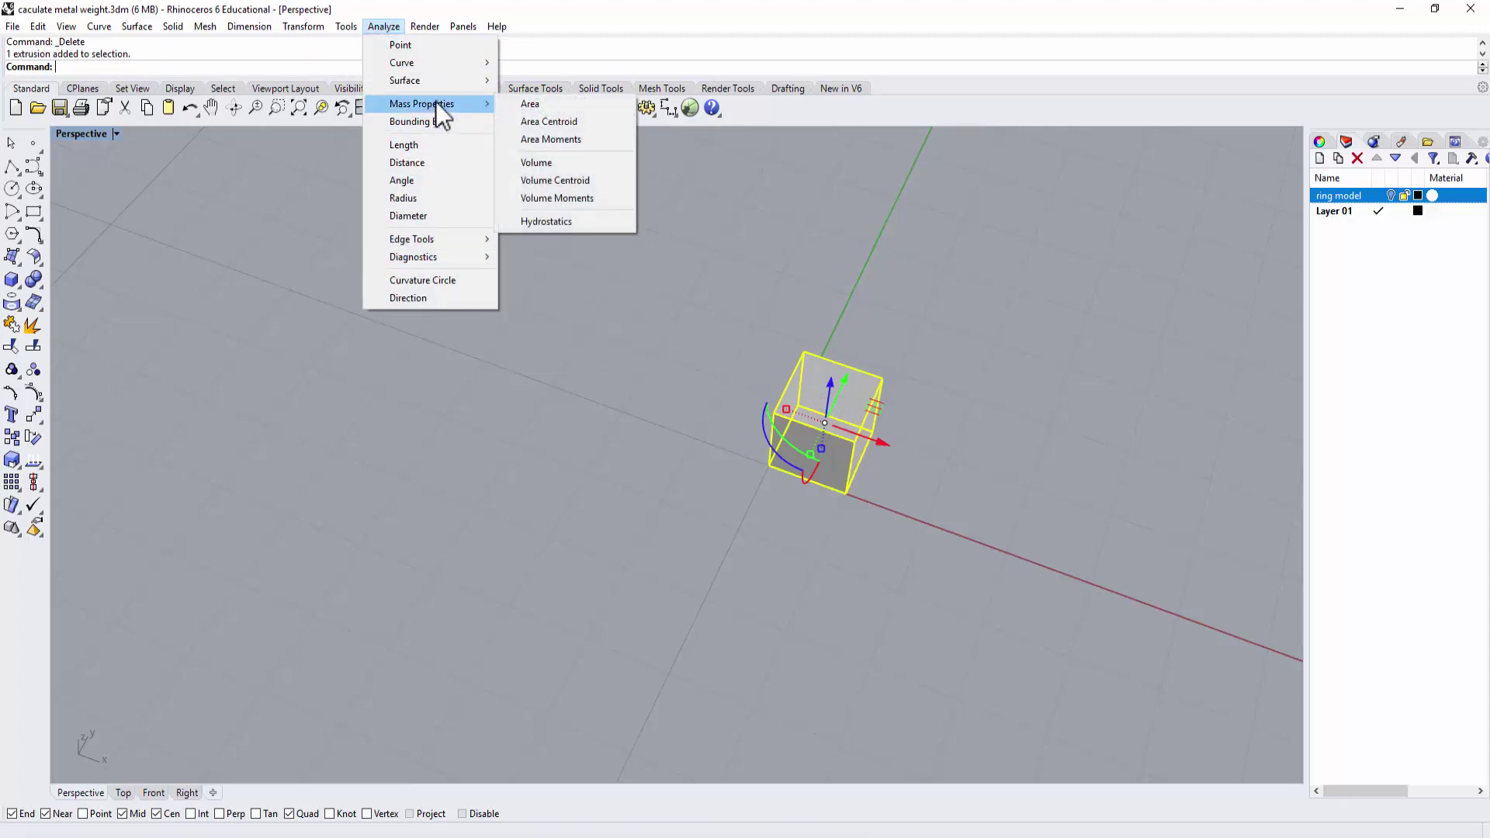
left_click(558, 163)
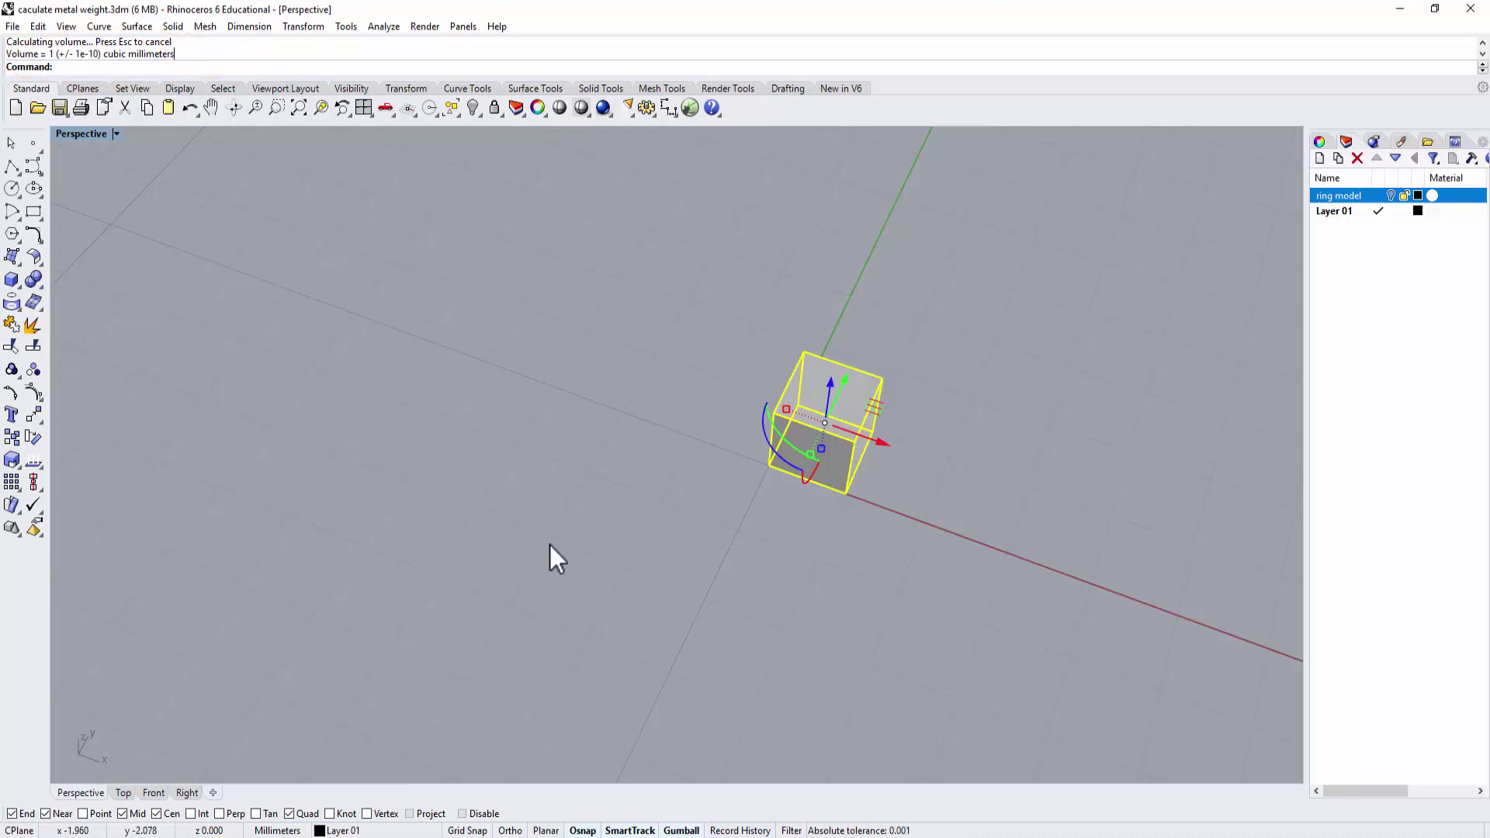
scroll(827, 446, "down", 1)
scroll(827, 447, "down", 1)
right_click_drag(952, 474, 495, 404, "shift")
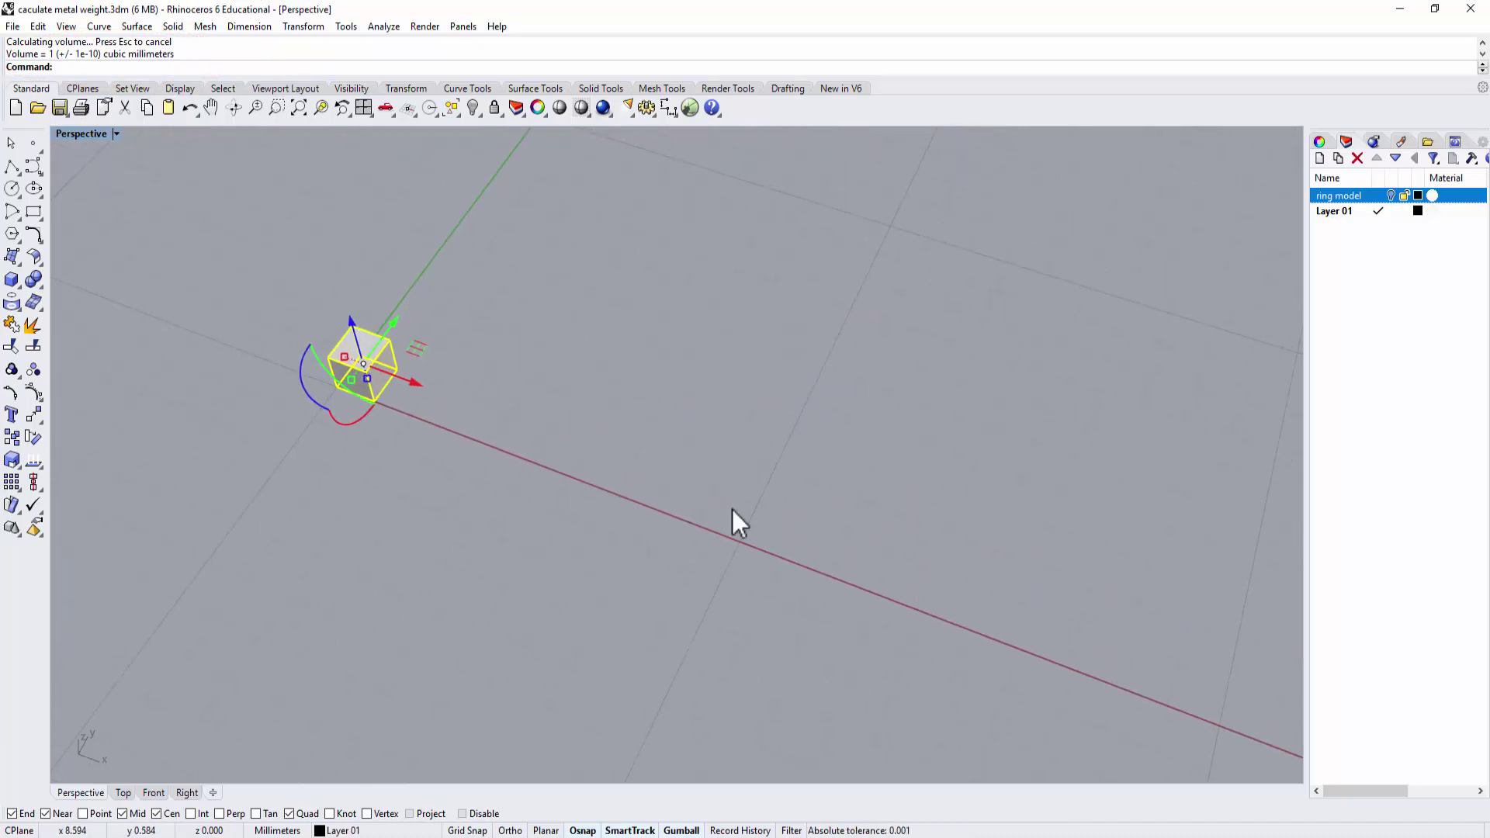
right_click_drag(743, 512, 812, 476)
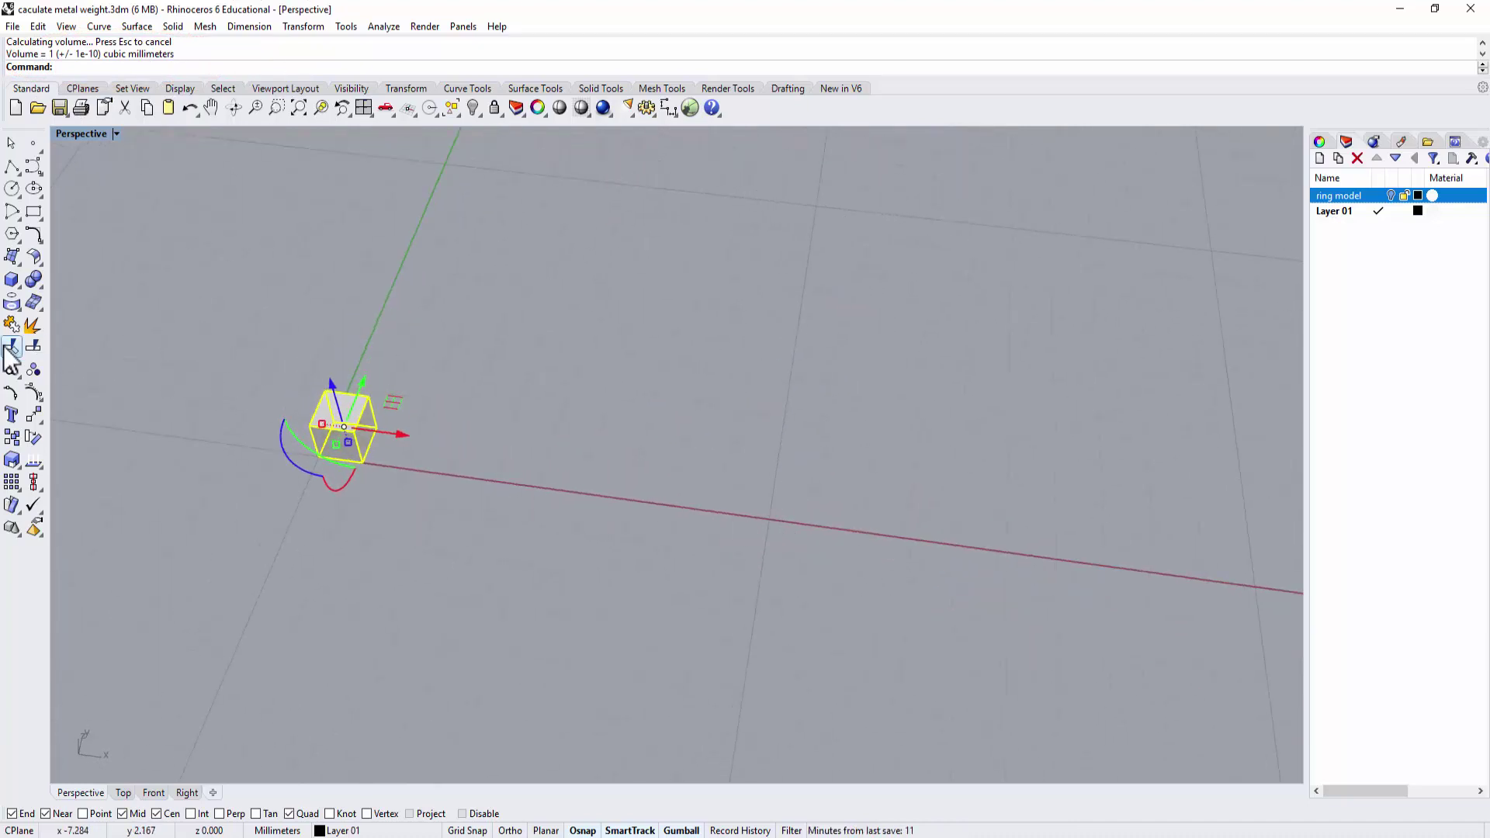
- Build a 5 mm cube from a base corner on the red X axis, then select it
left_click(12, 280)
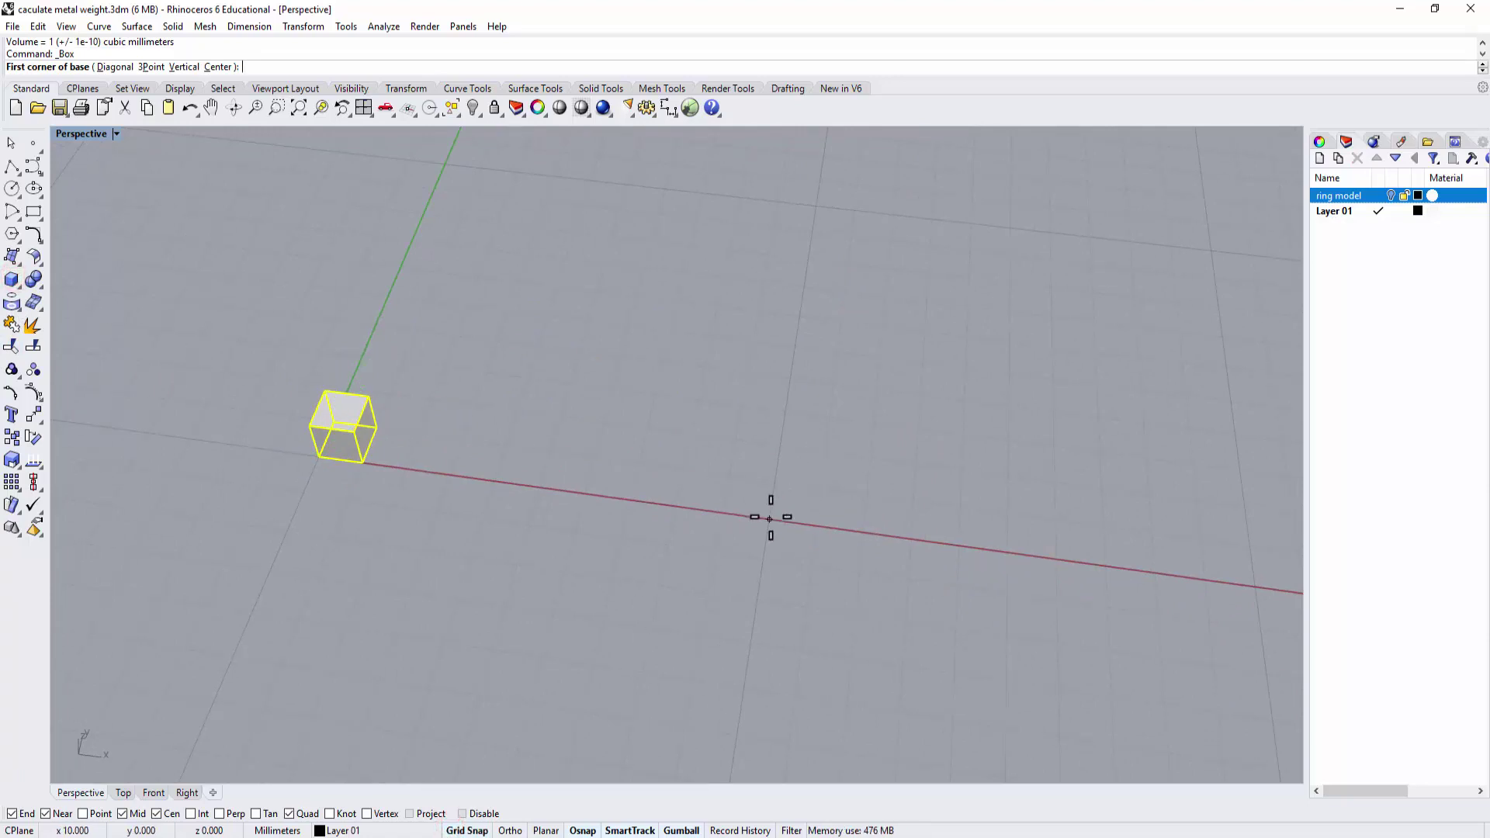
left_click(772, 516)
scroll(891, 528, "down", 3)
right_click_drag(877, 528, 708, 558, "shift")
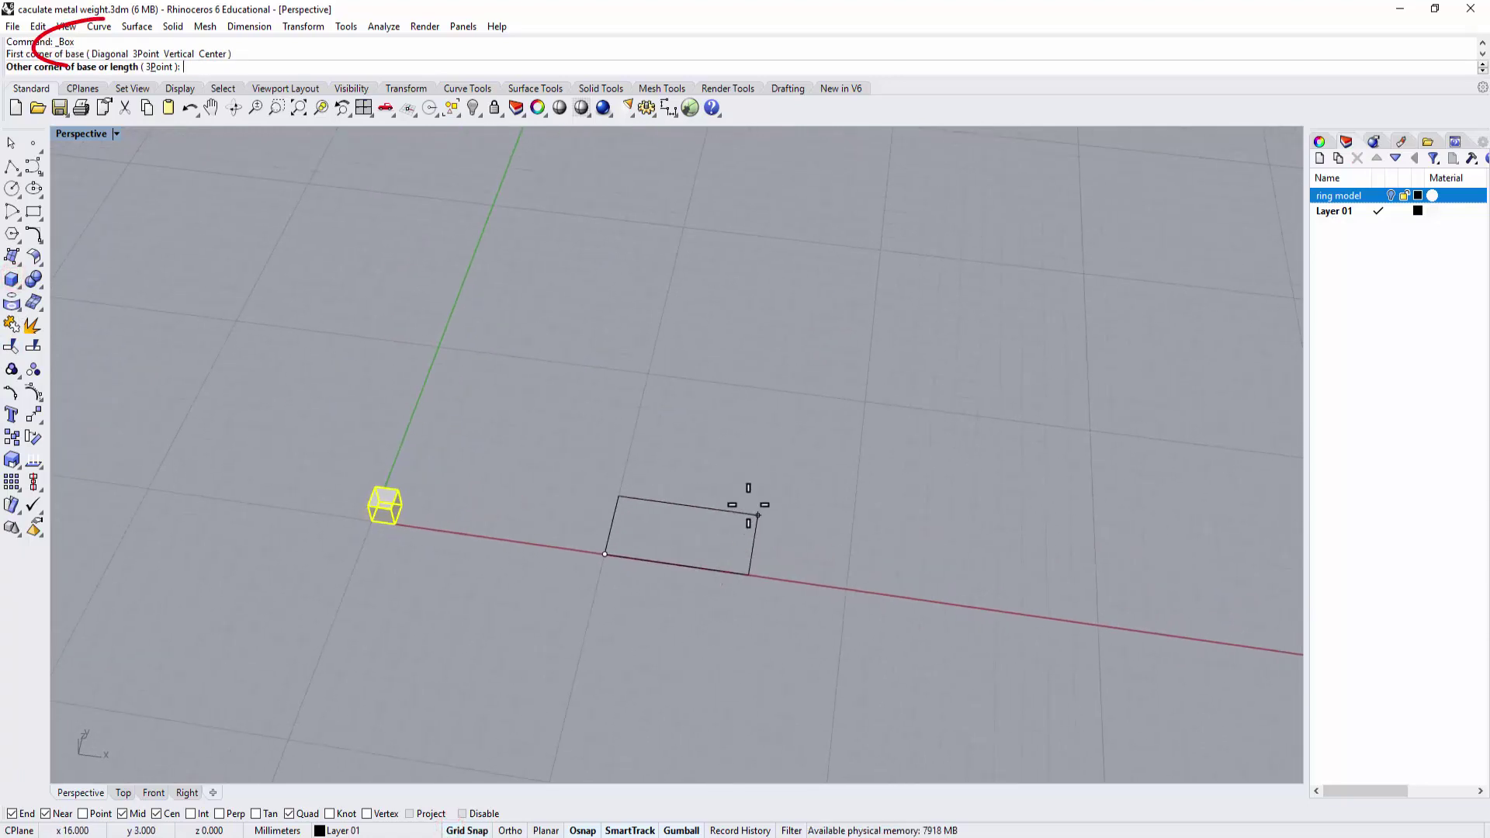
type("5")
key("Return")
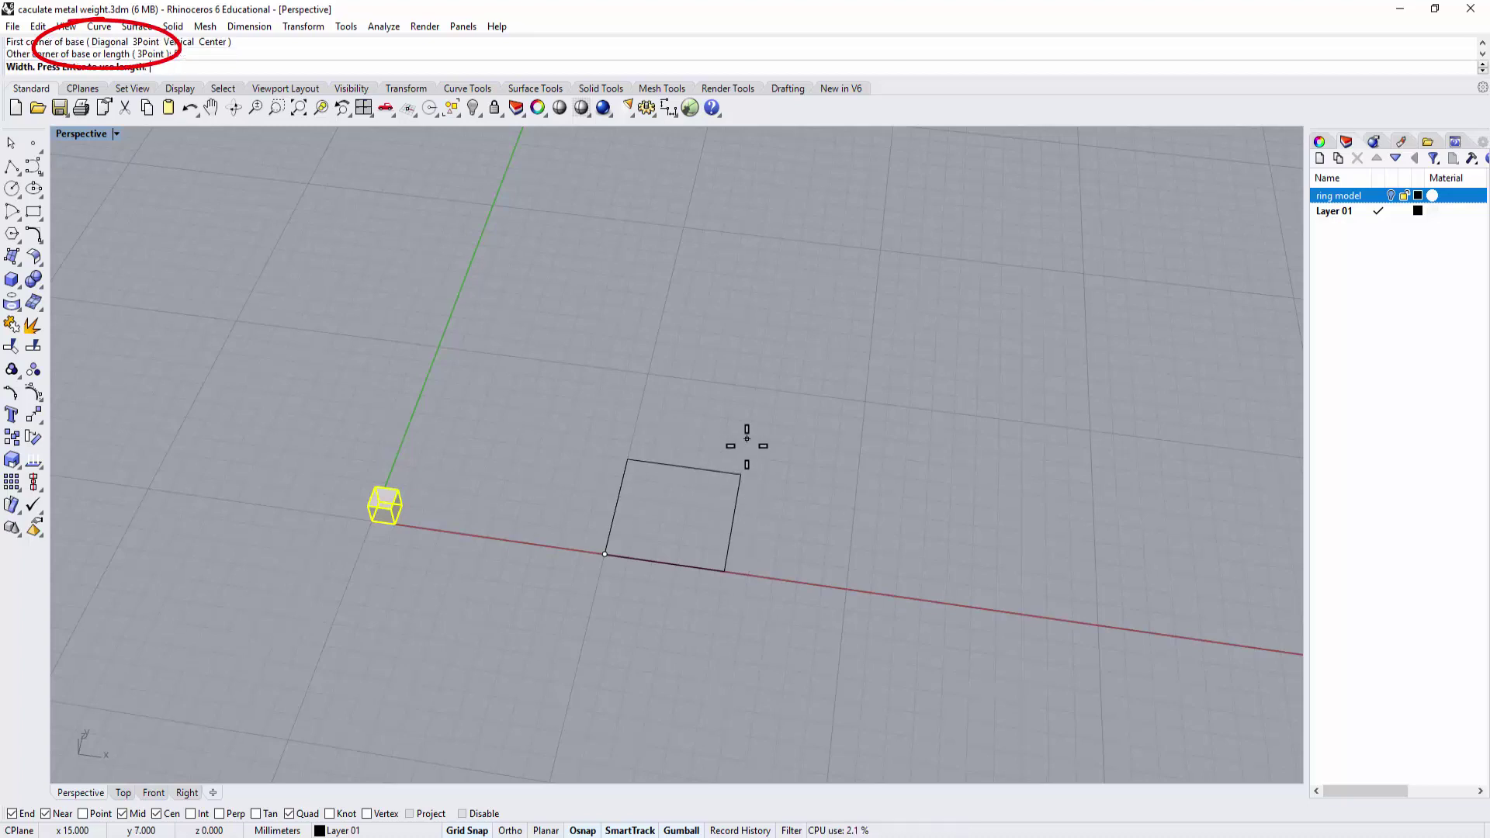
key("Return")
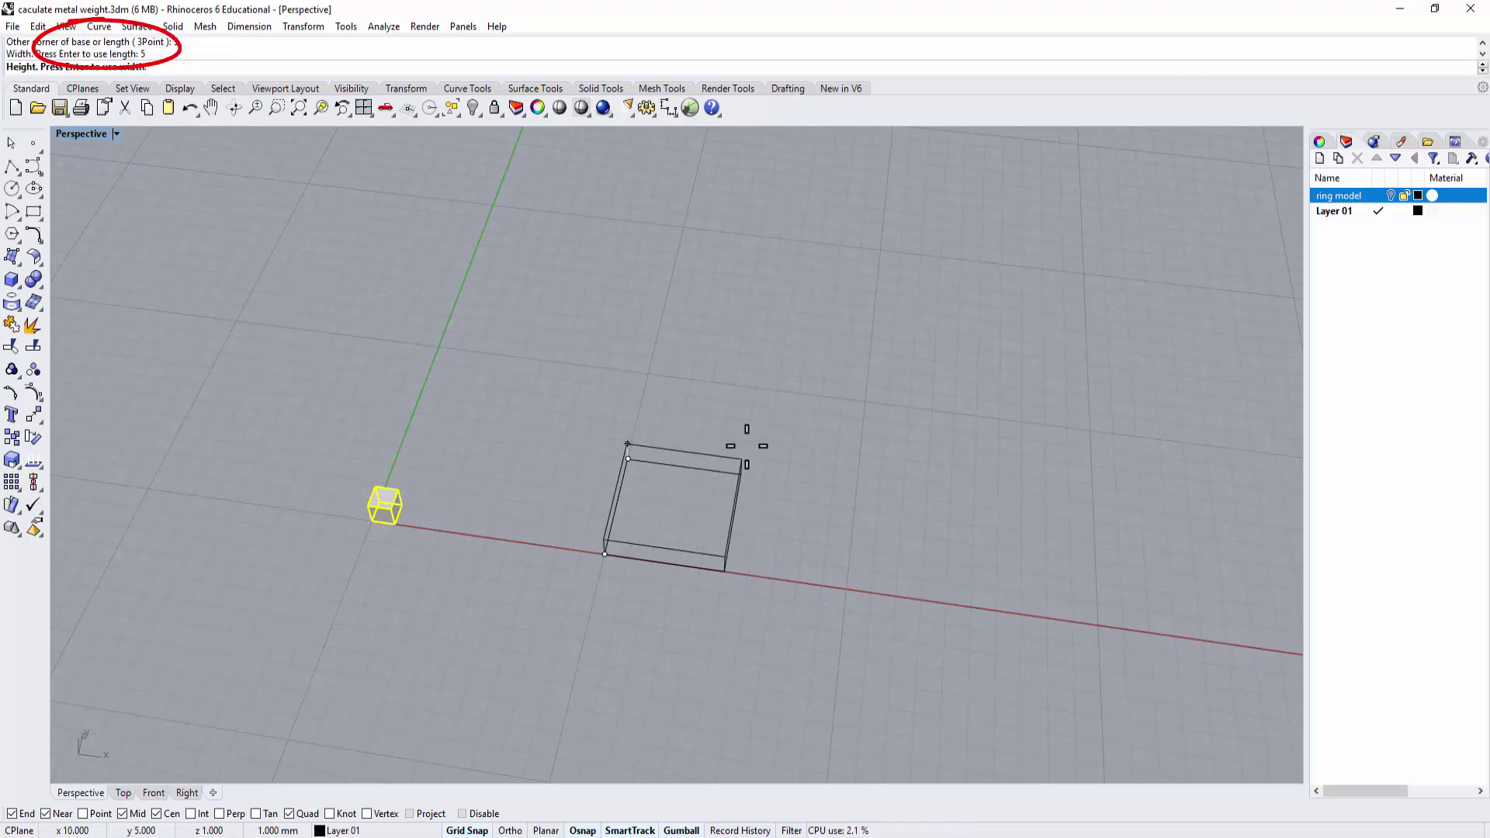
type("5")
key("Return")
mouse_move(765, 548)
right_mouse_down()
mouse_move(720, 469)
mouse_move(789, 516)
right_mouse_up()
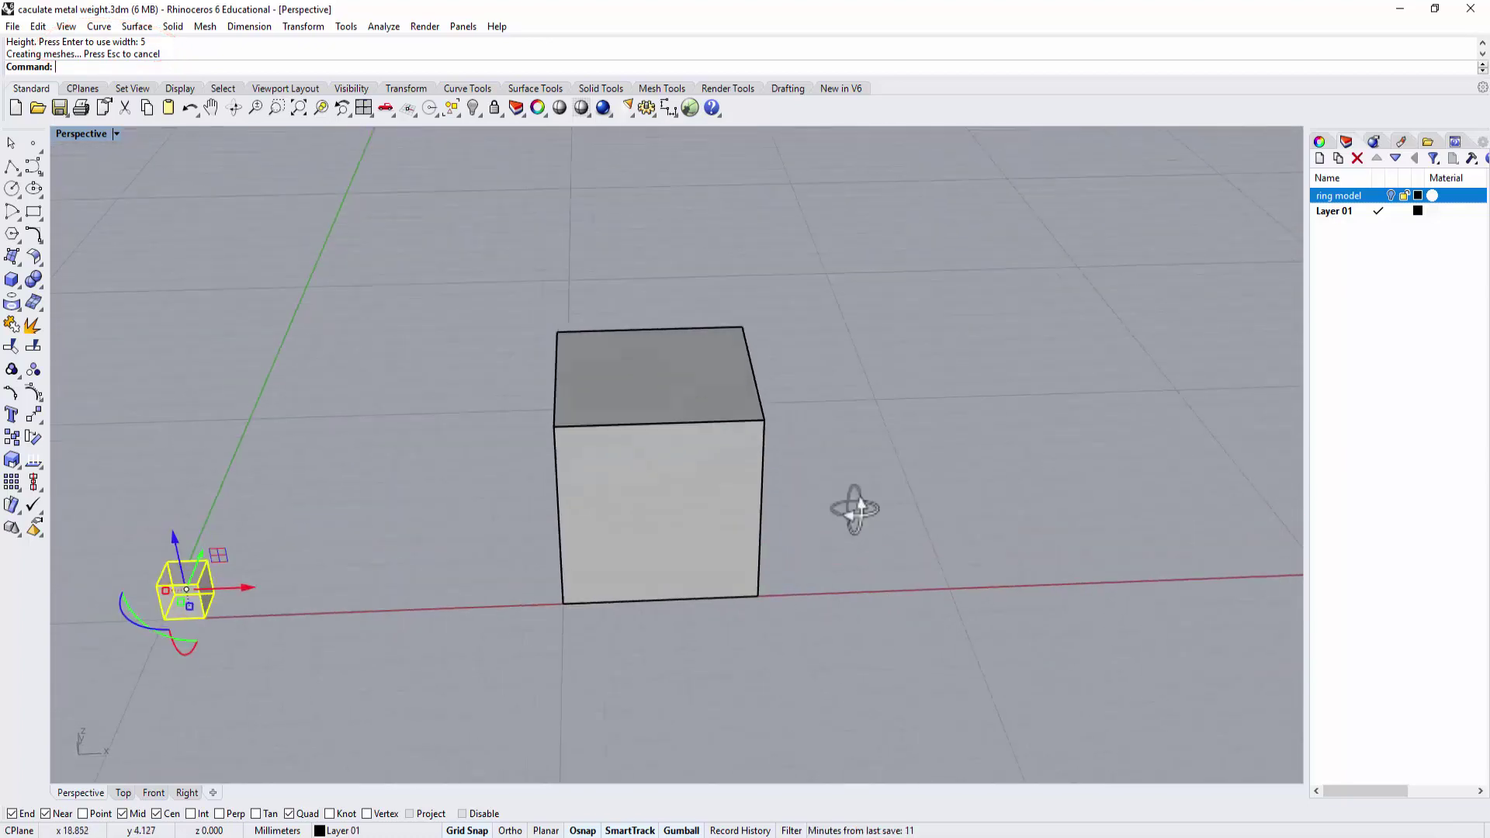
left_click(640, 482)
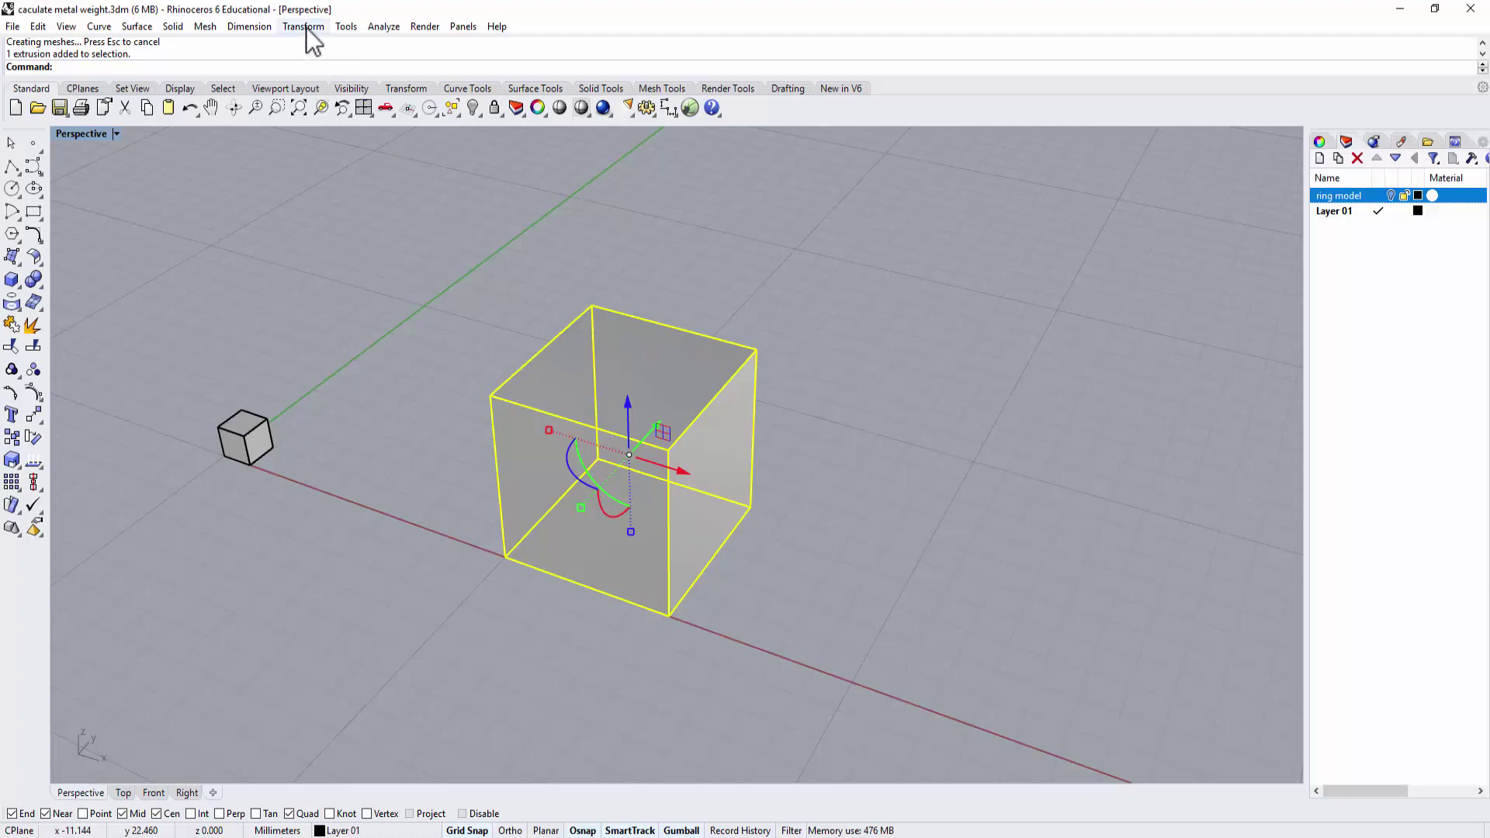
- Measure the 5 mm cube's volume as 125 cubic millimetres, then deselect it
left_click(383, 27)
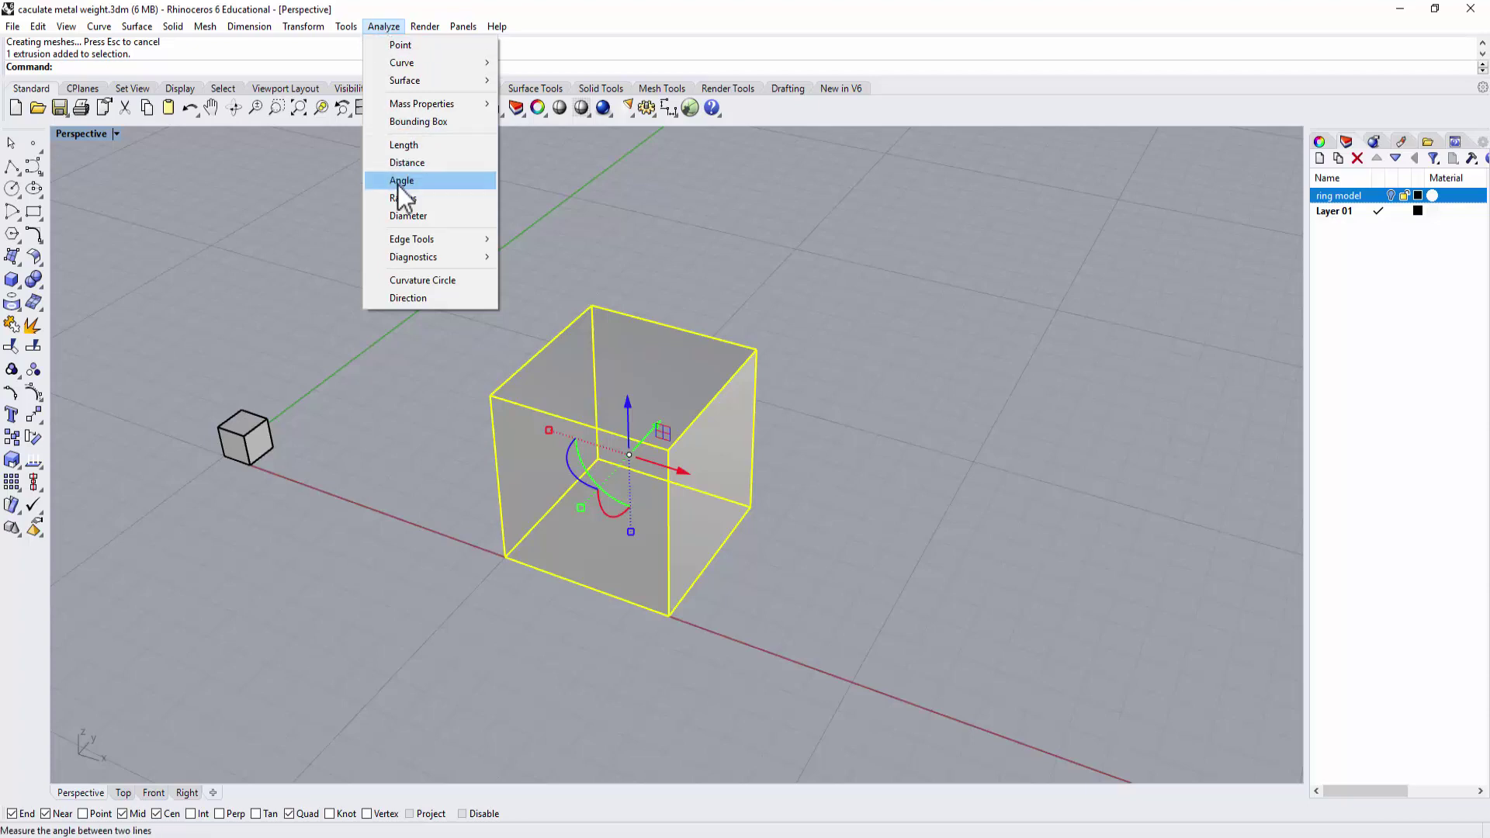
mouse_move(421, 103)
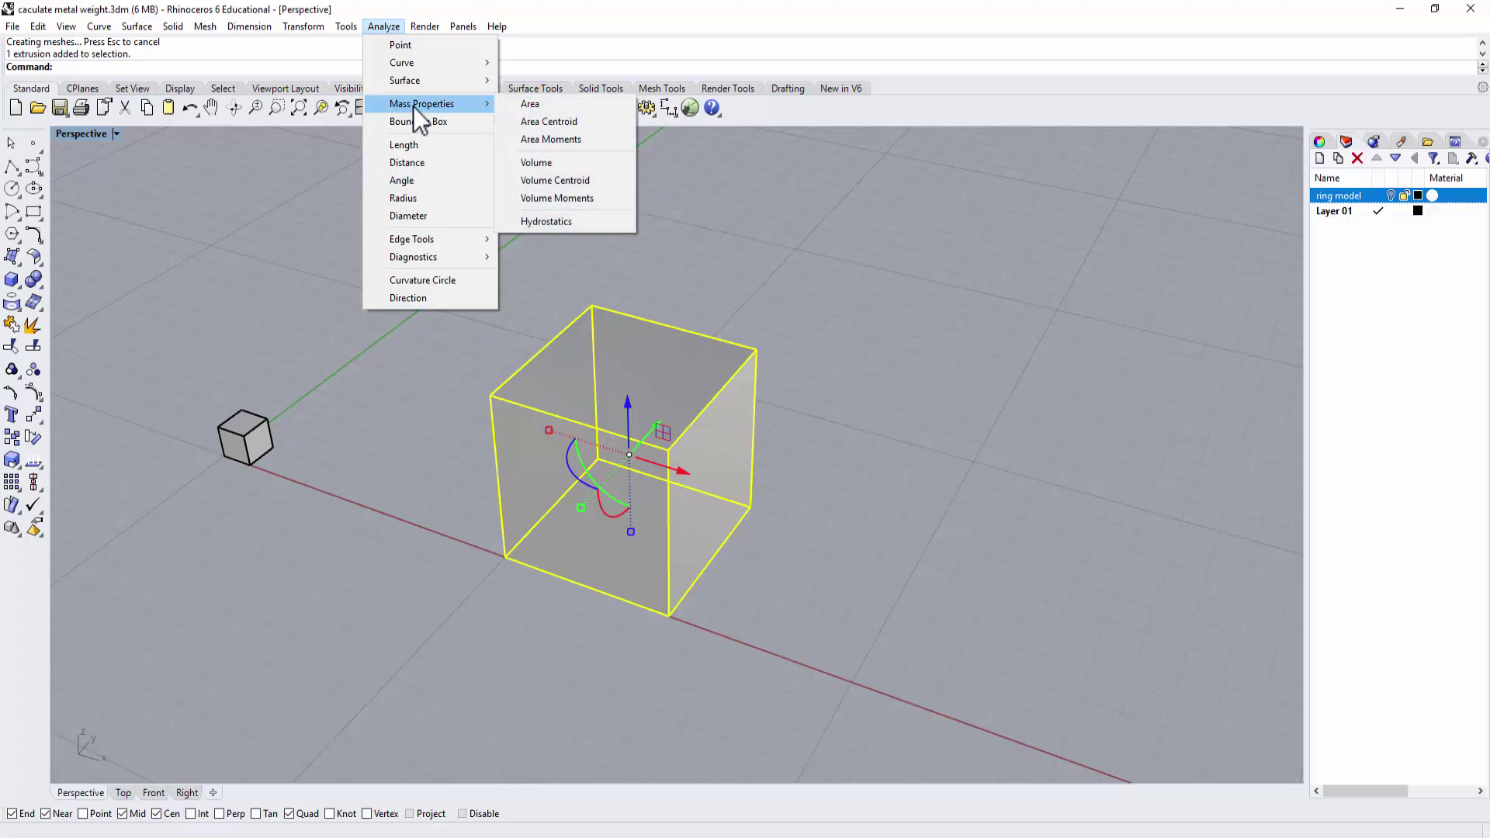
left_click(529, 163)
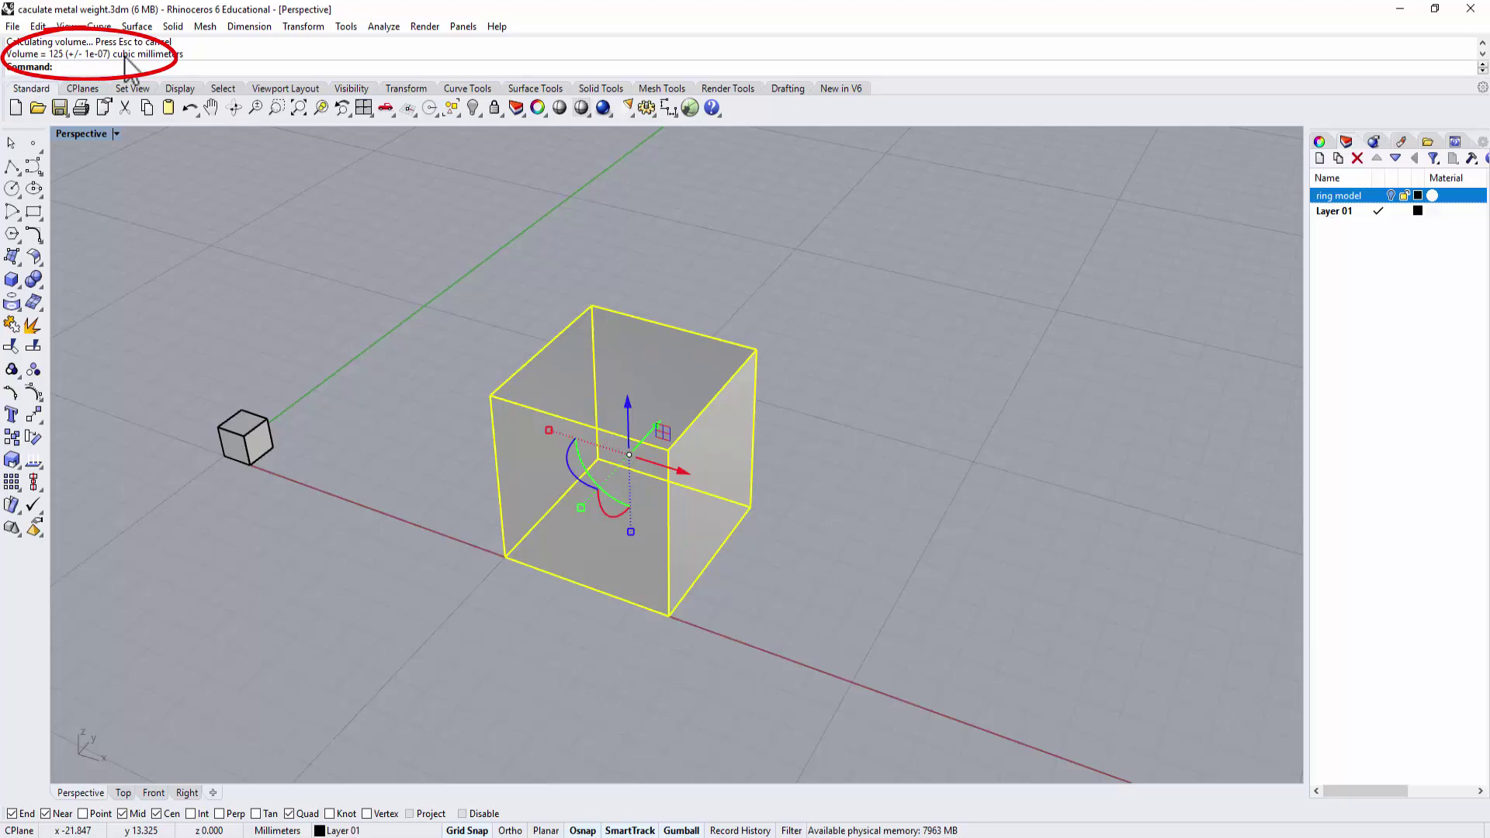
left_click(825, 348)
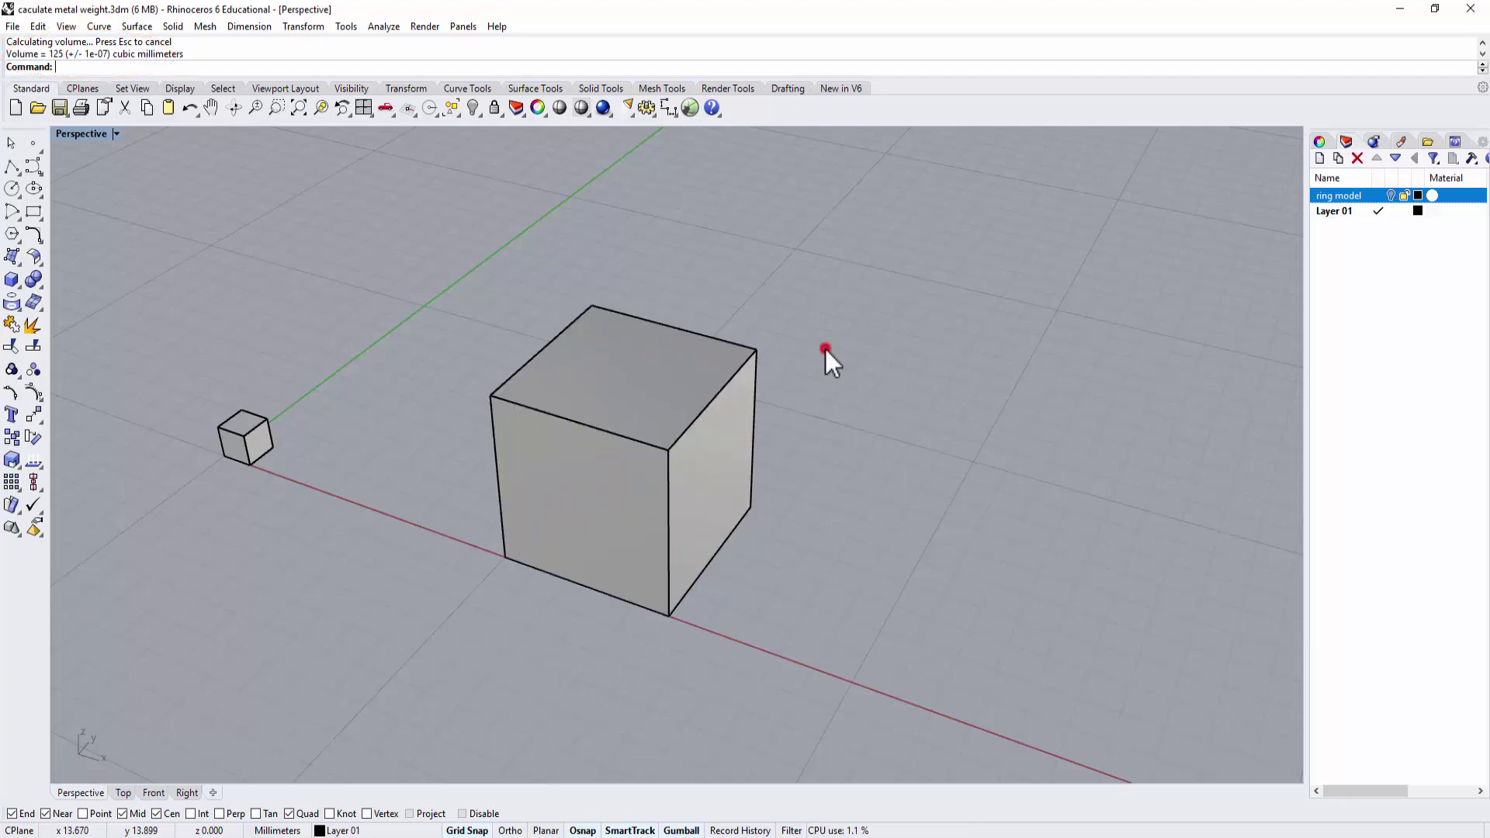
mouse_move(806, 364)
right_mouse_down("shift")
mouse_move(881, 460)
mouse_move(1008, 436)
right_mouse_up("shift")
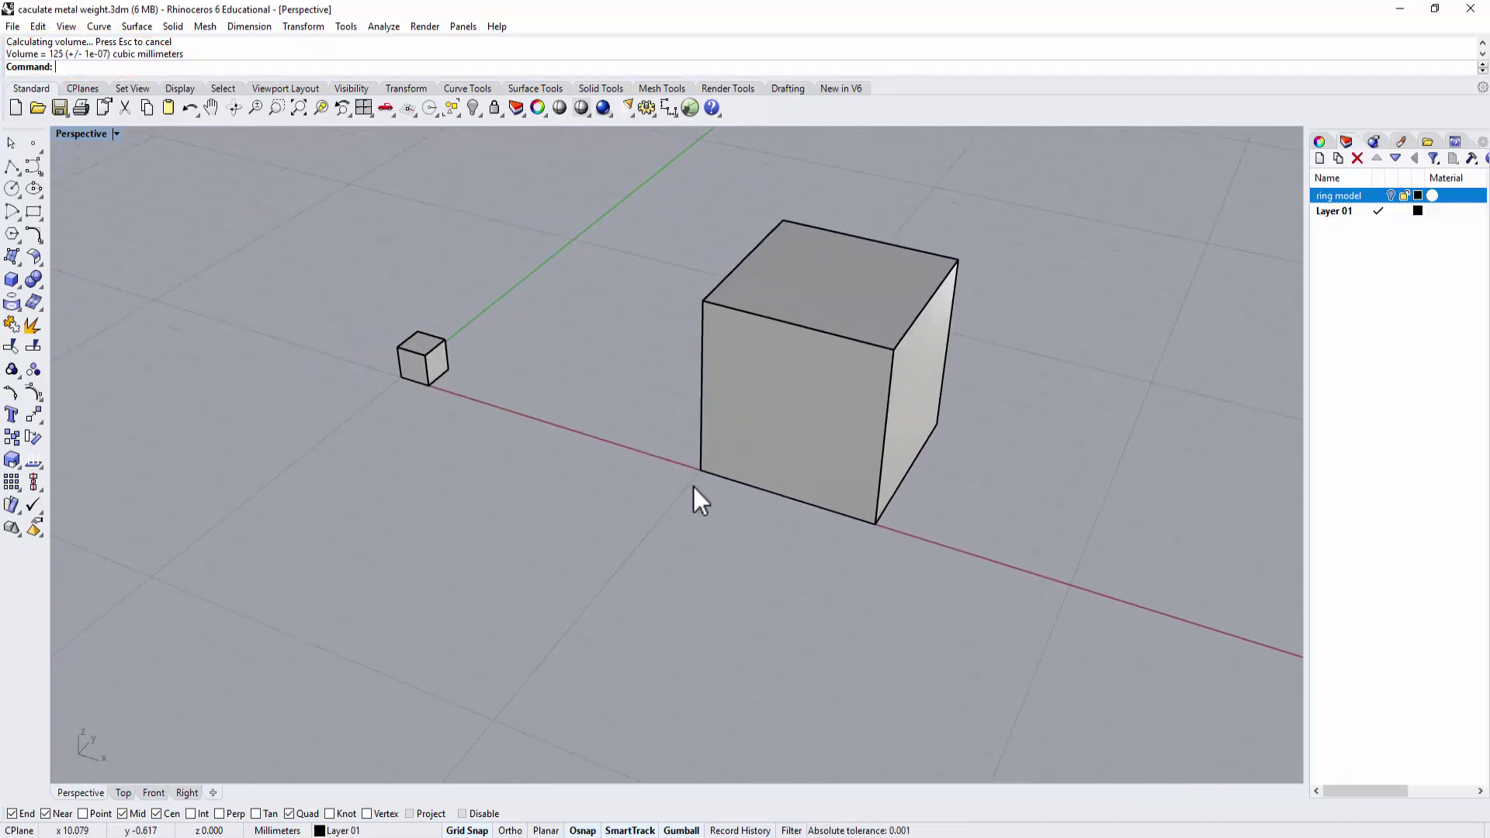
mouse_move(695, 502)
right_mouse_down()
mouse_move(722, 559)
mouse_move(796, 496)
mouse_move(659, 469)
mouse_move(673, 507)
right_mouse_up()
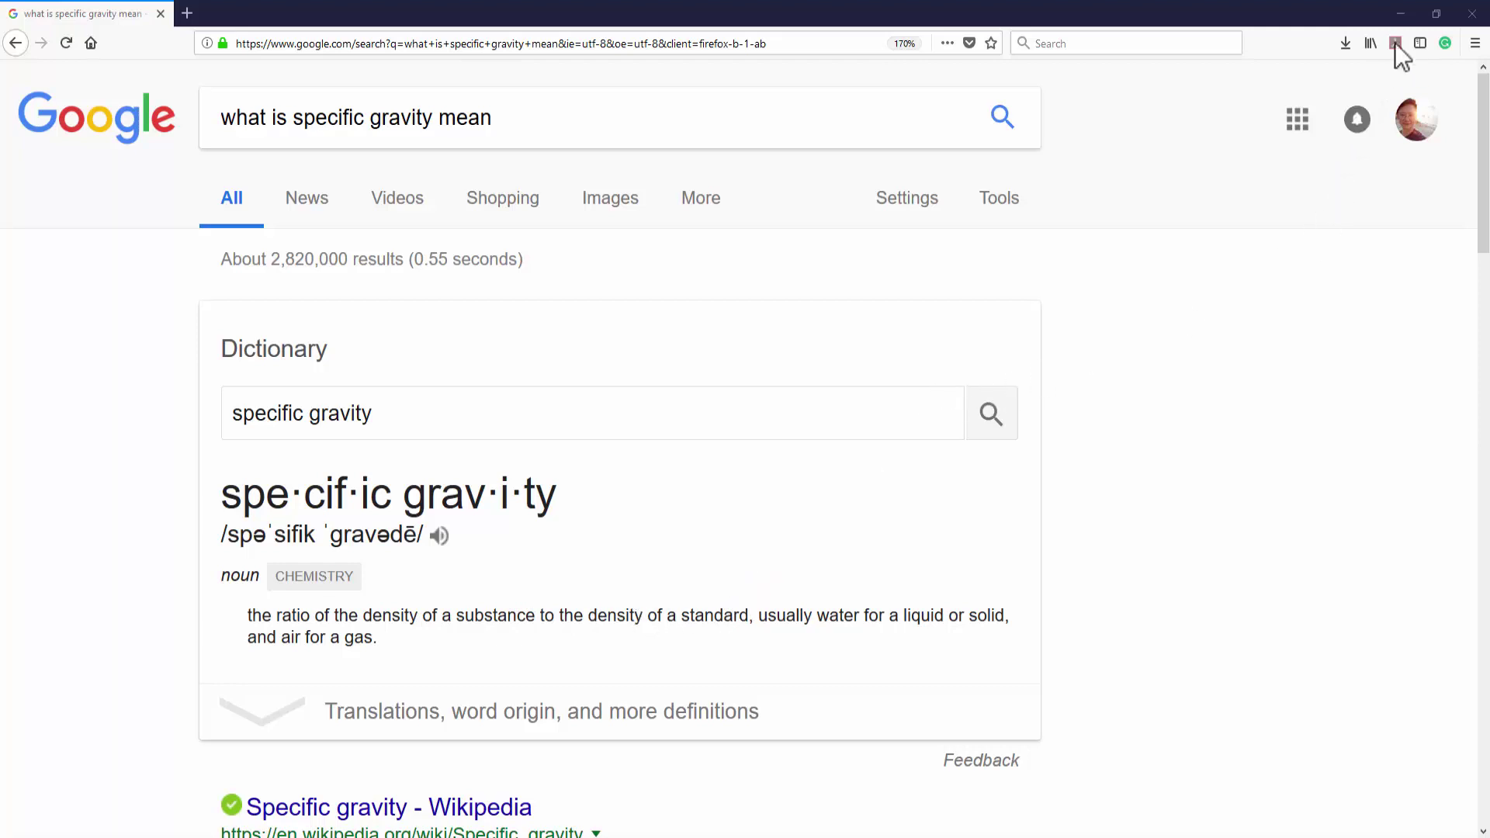
- Minimize Firefox and recentre the cubes in the Rhino view
left_click(1402, 11)
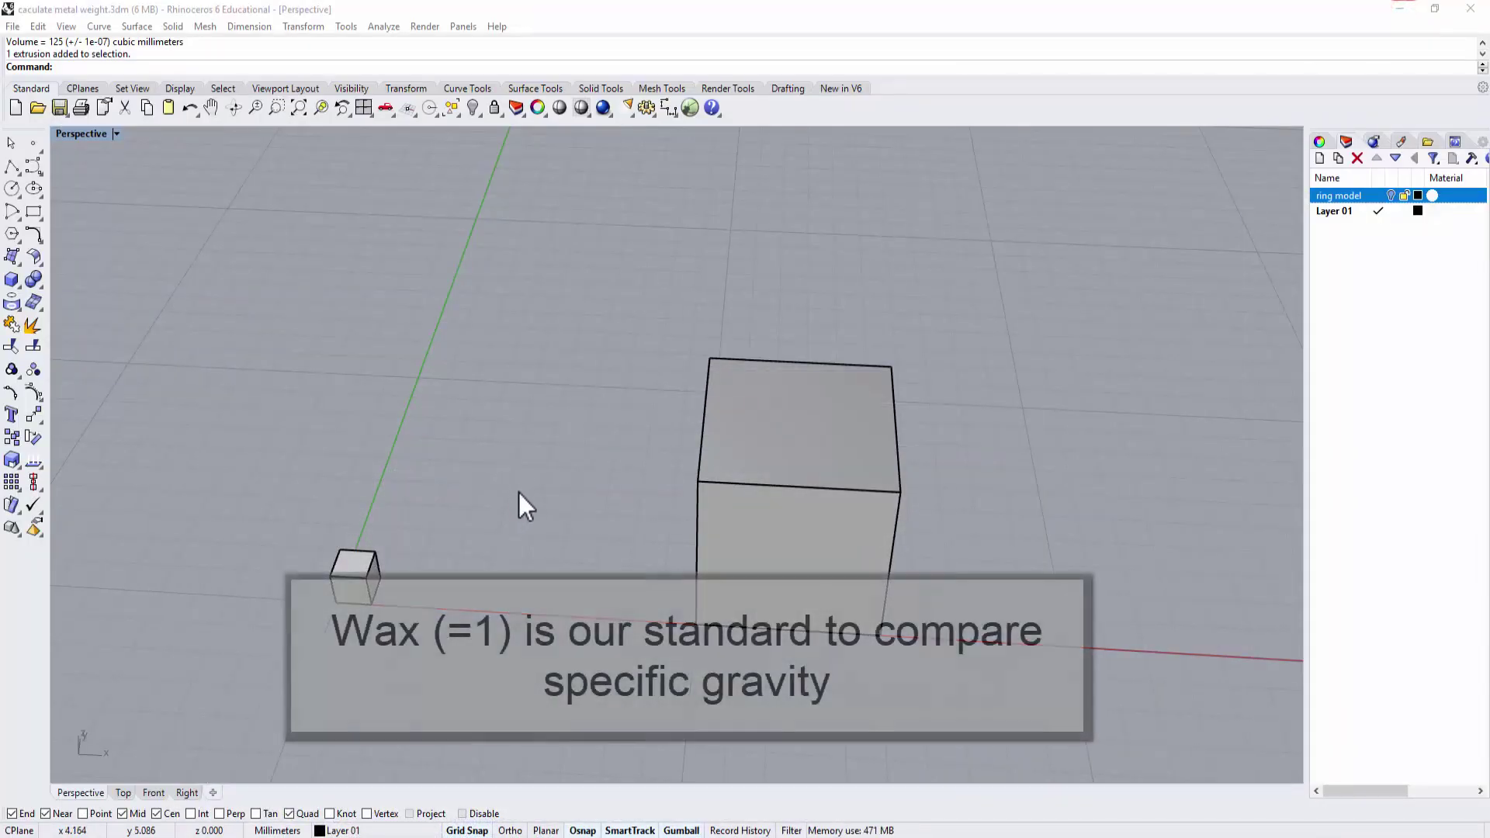
right_click_drag(521, 498, 643, 330, "shift")
scroll(516, 378, "up", 2)
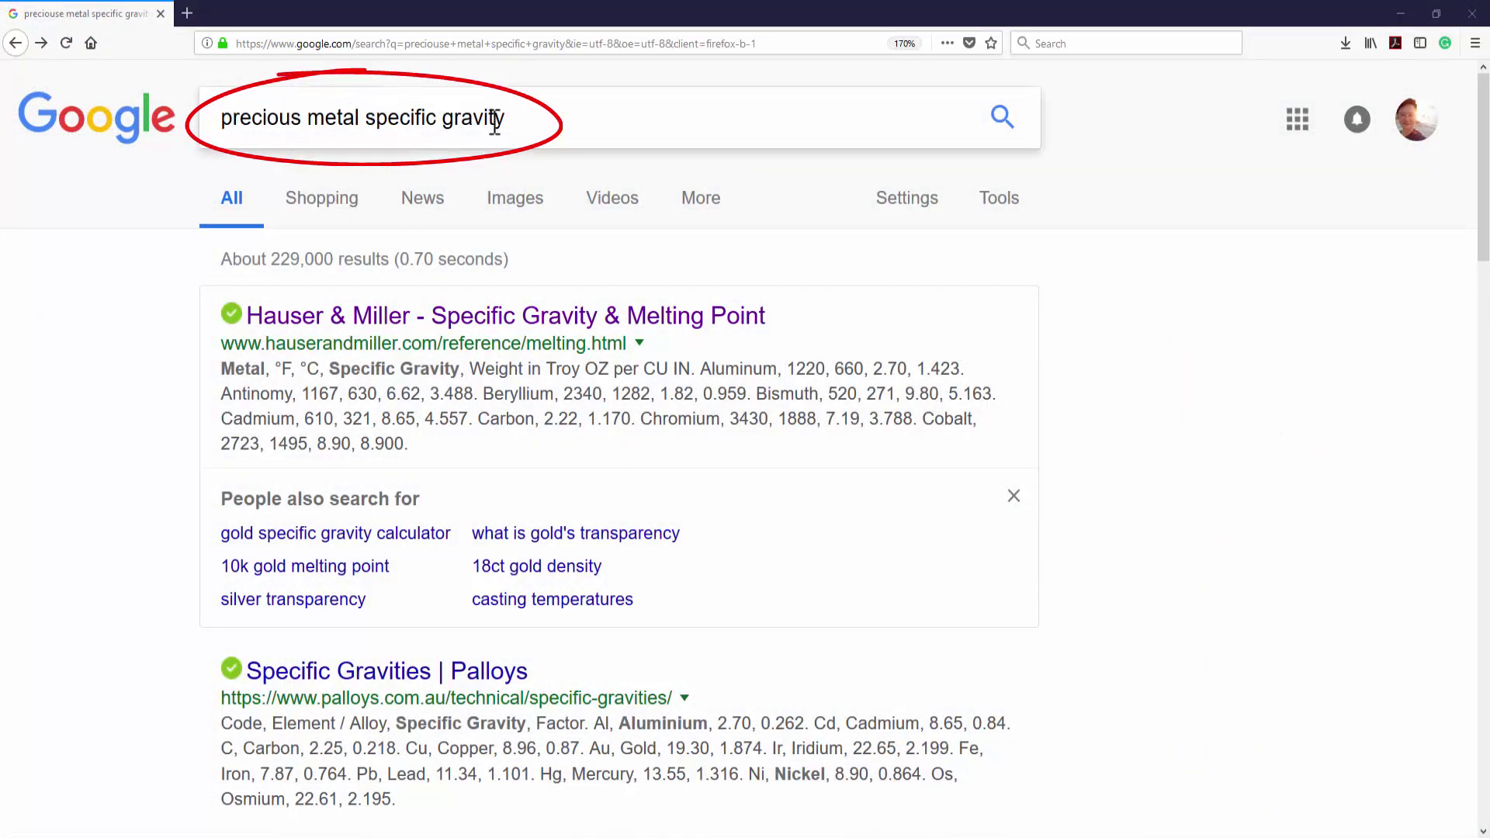
- Open the Hauser & Miller page and highlight the 14K Yellow row (13.07)
left_click(414, 322)
mouse_move(707, 269)
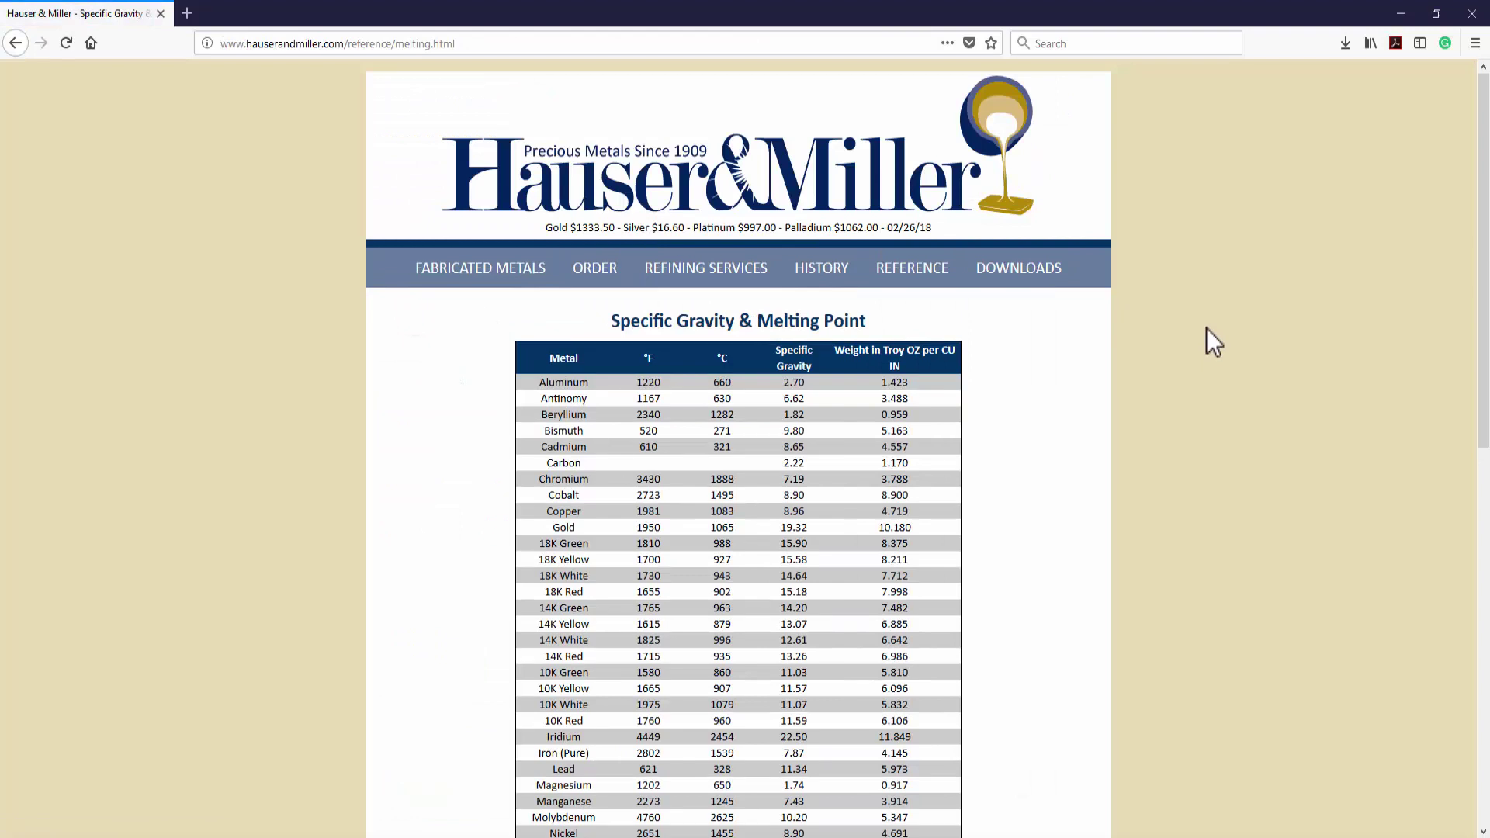
scroll(1250, 402, "down", 1)
scroll(1250, 401, "down", 3)
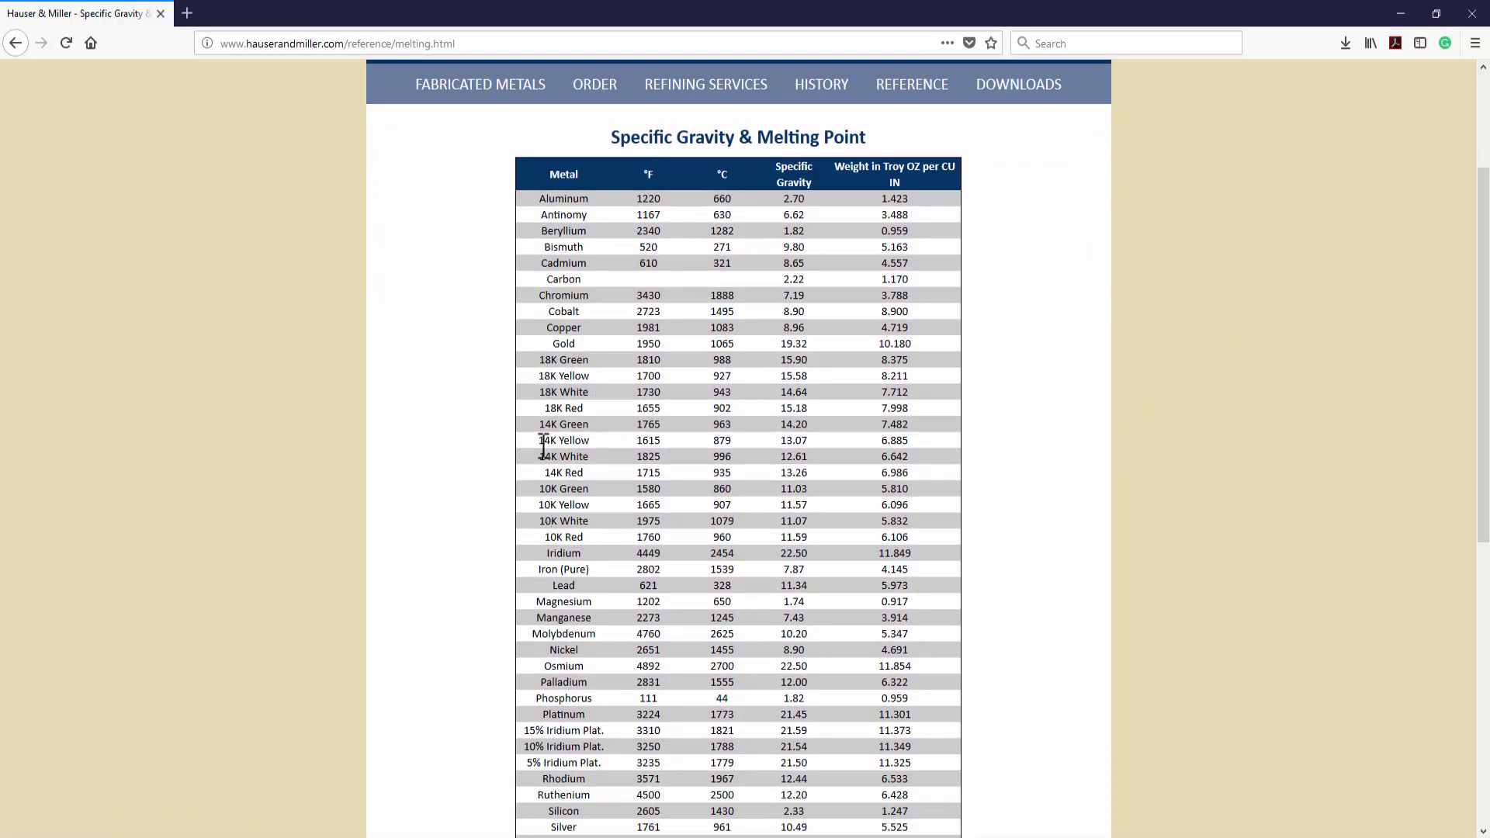
left_click_drag(539, 441, 676, 443)
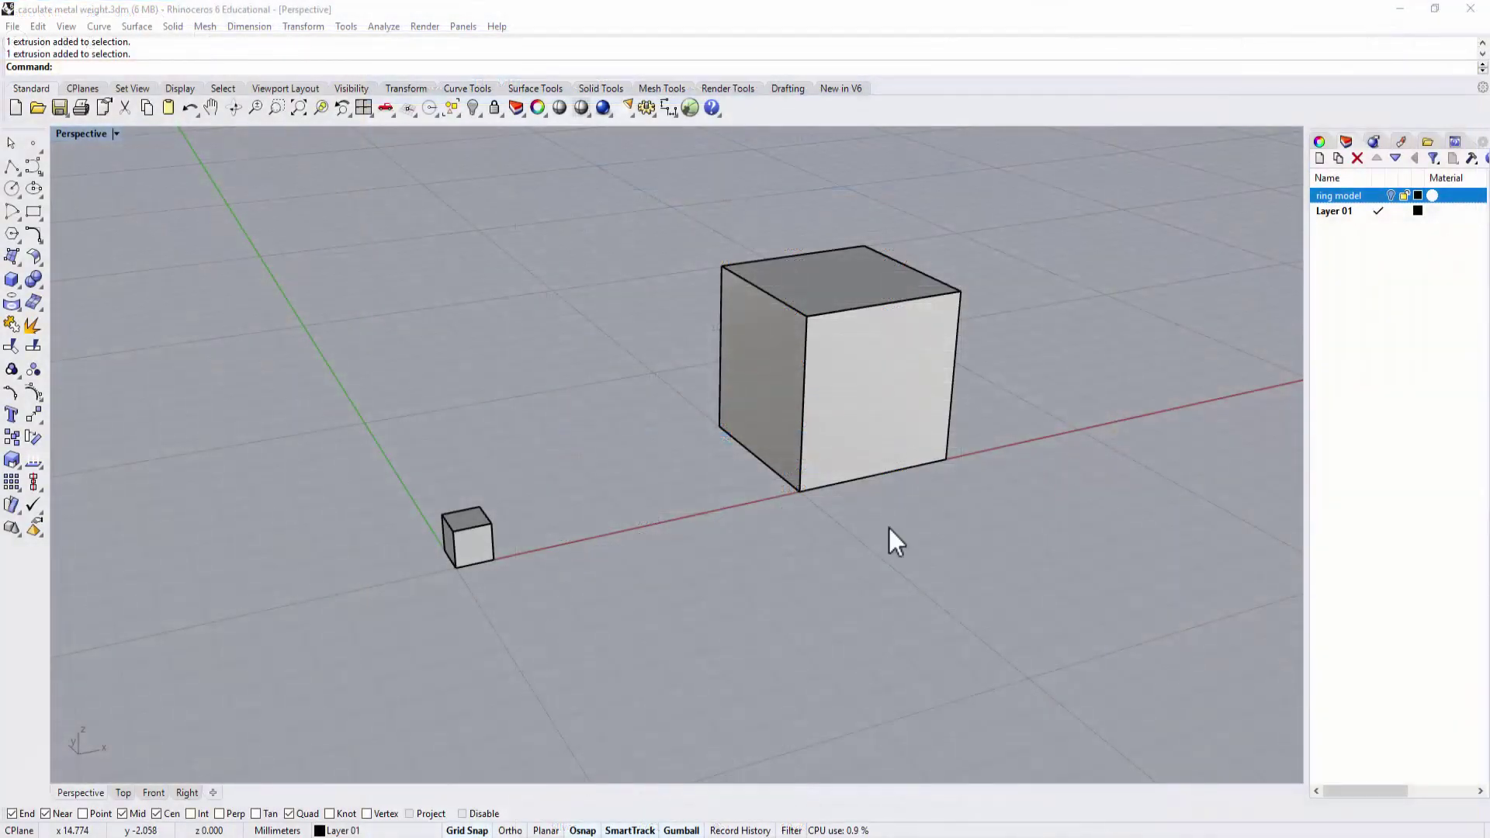
left_click(463, 534)
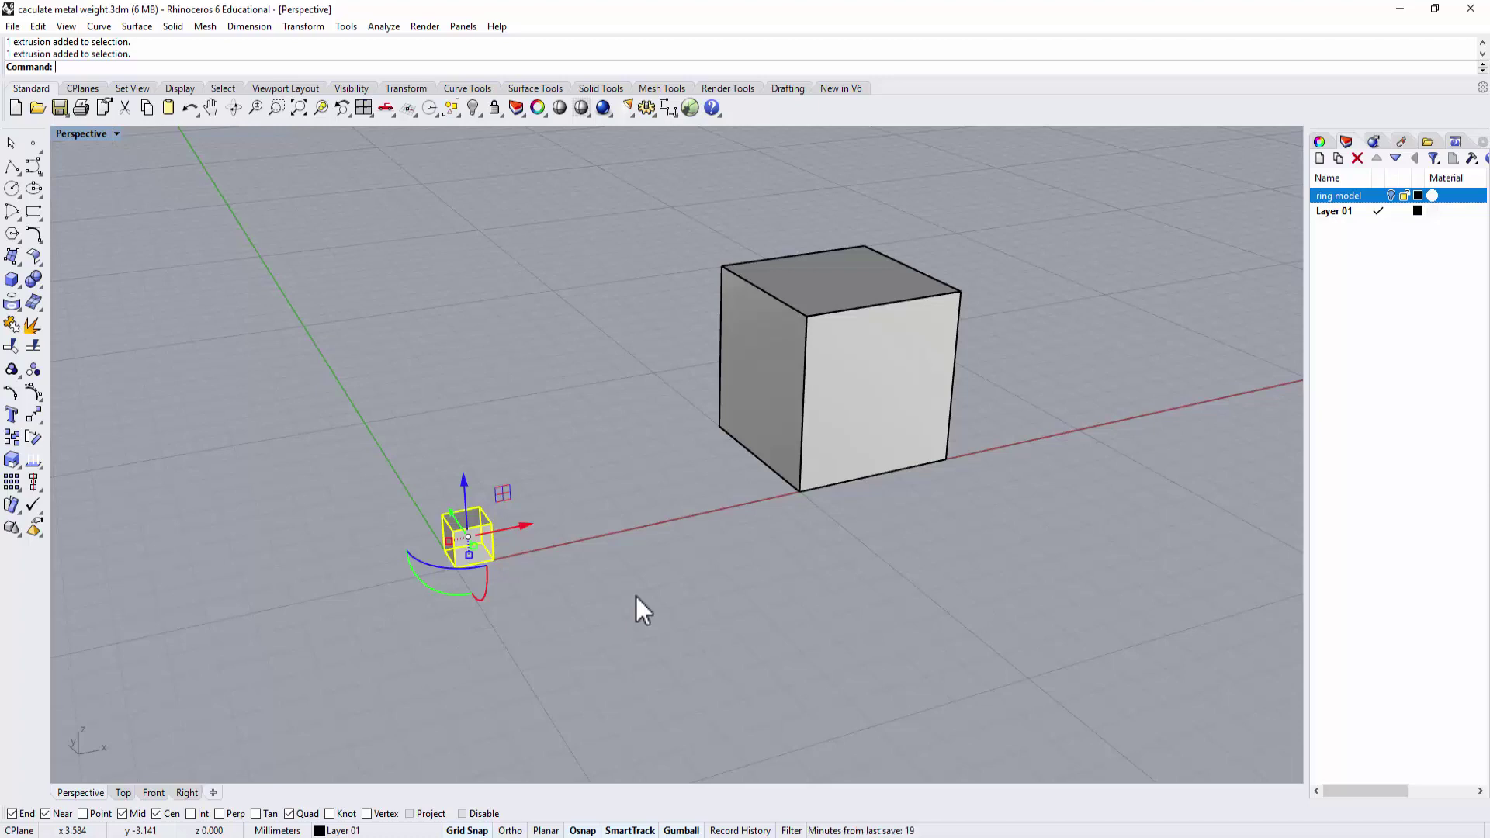
left_click(604, 566)
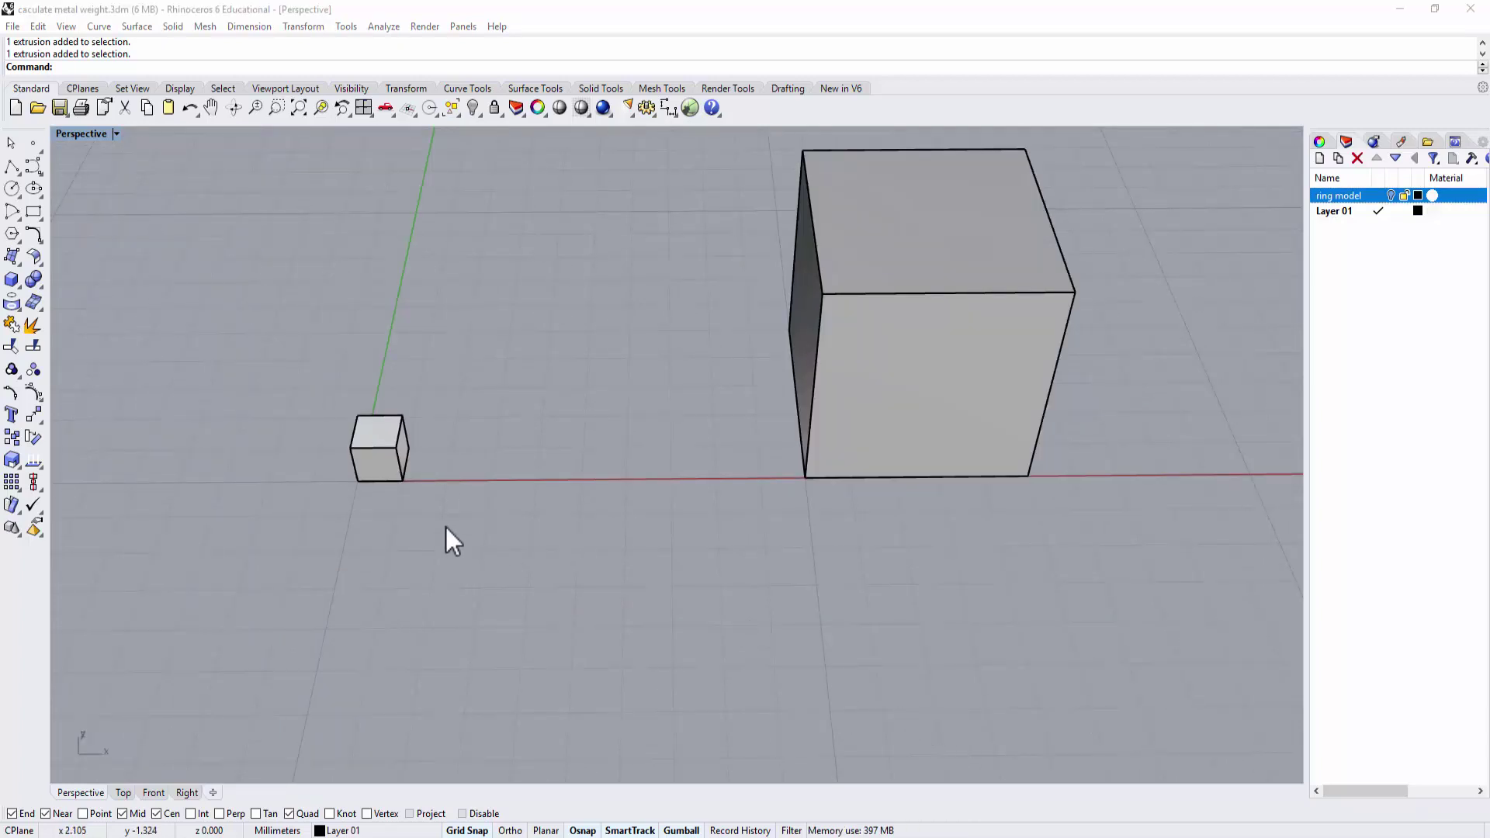
left_click(385, 465)
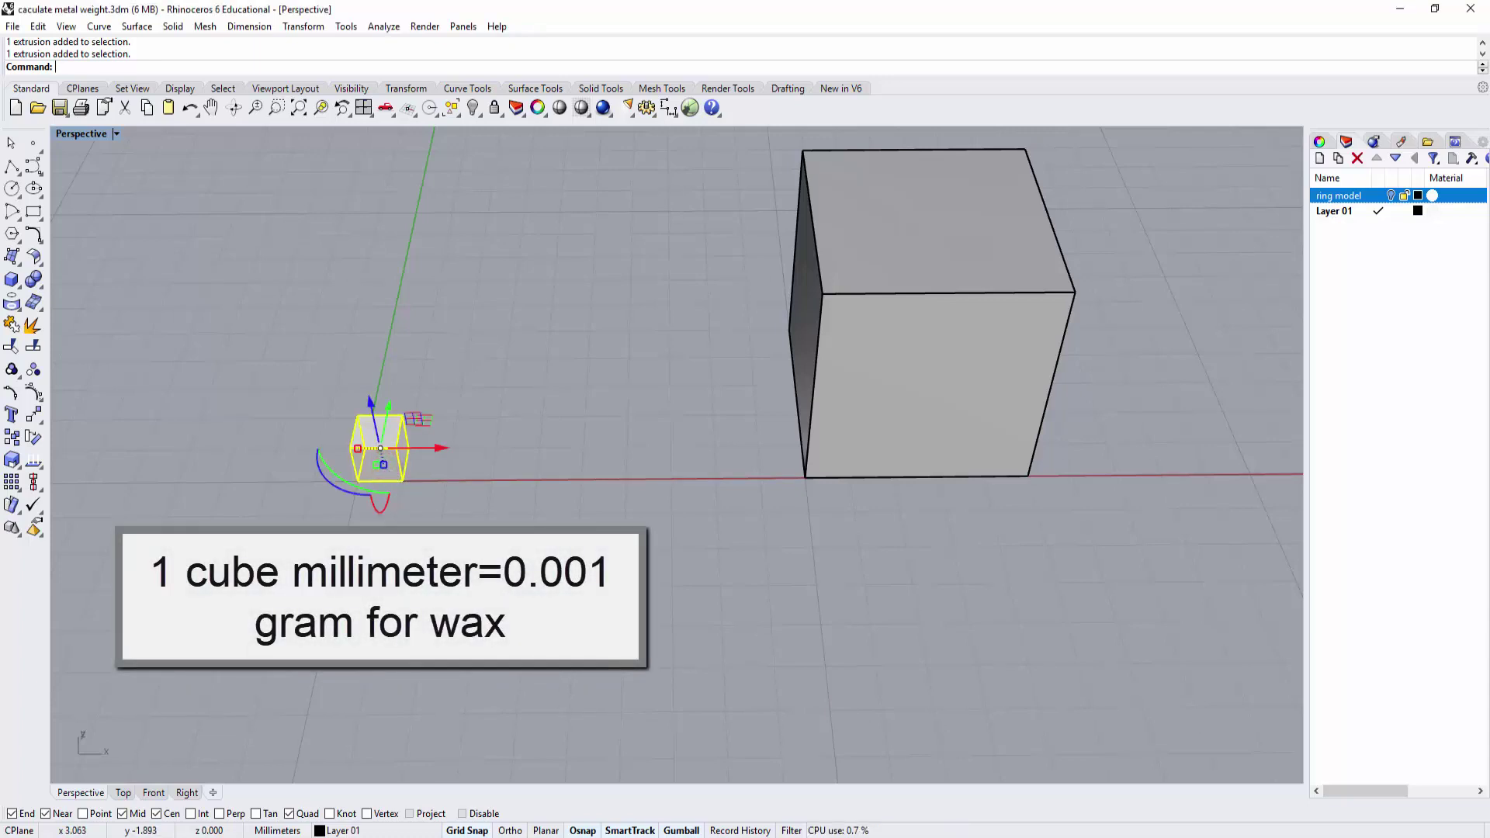
left_click(885, 415)
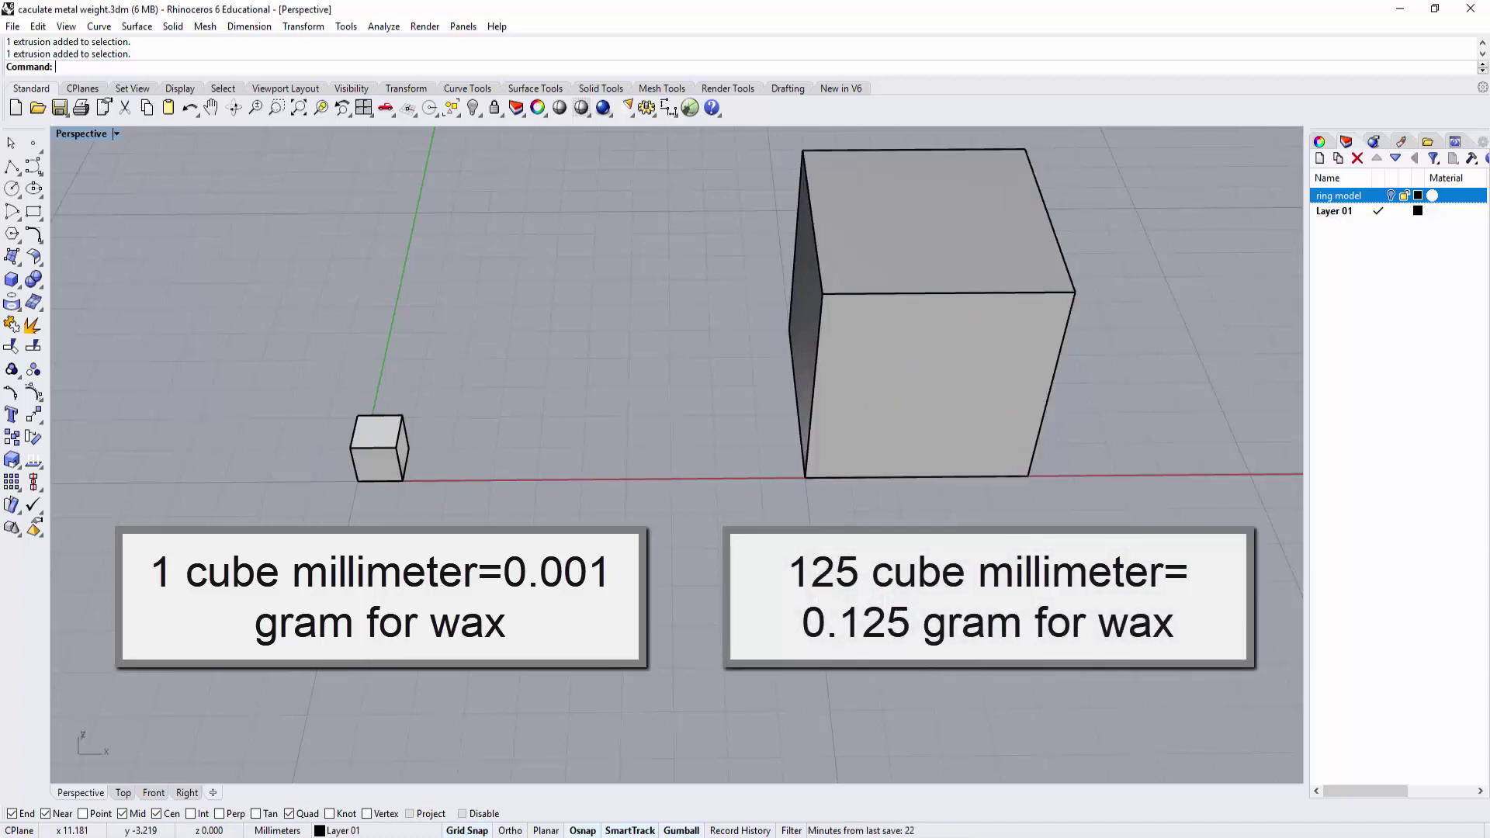
left_click(376, 468)
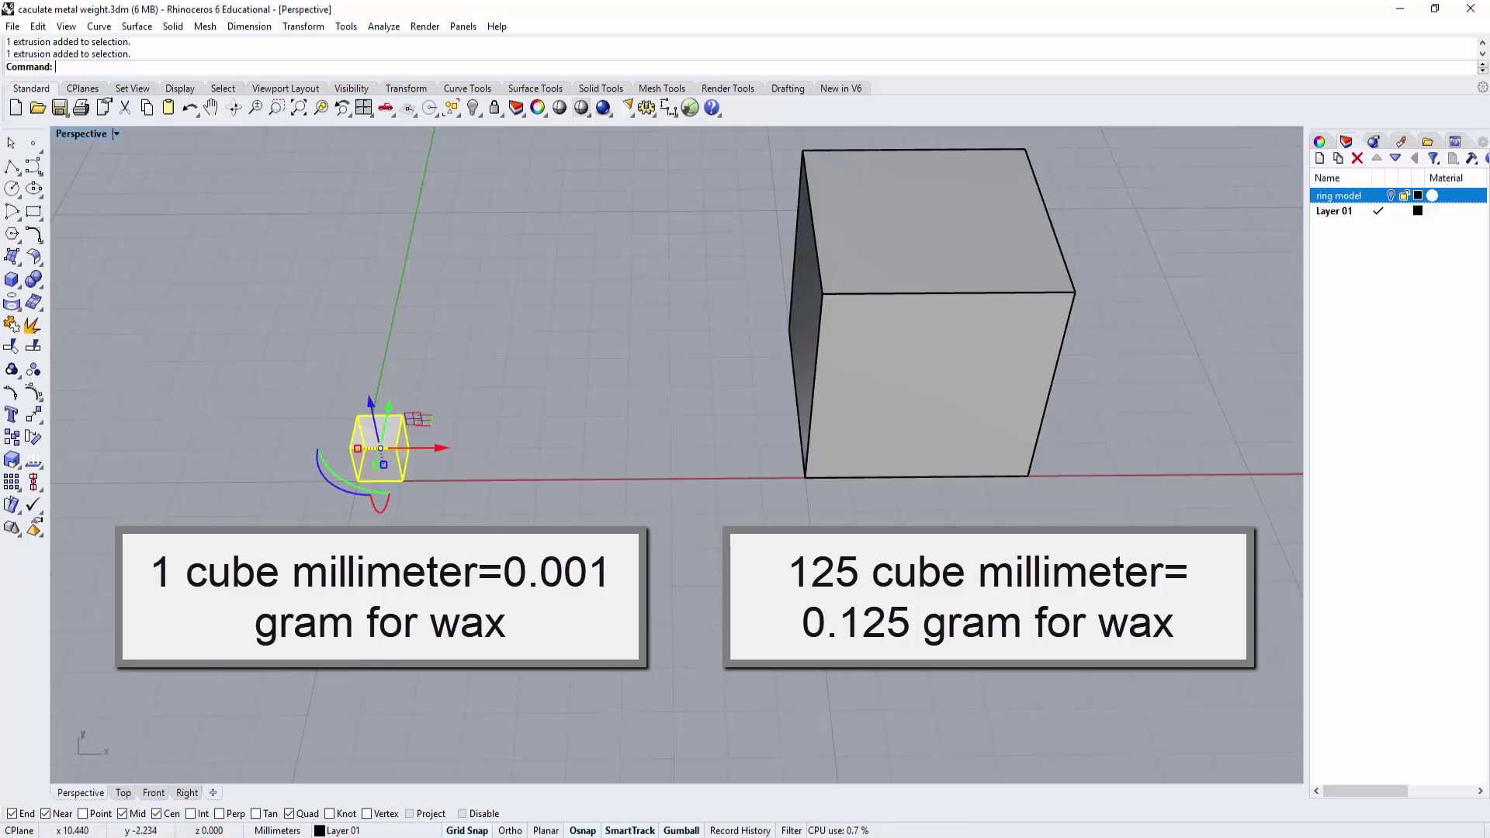
left_click(879, 448)
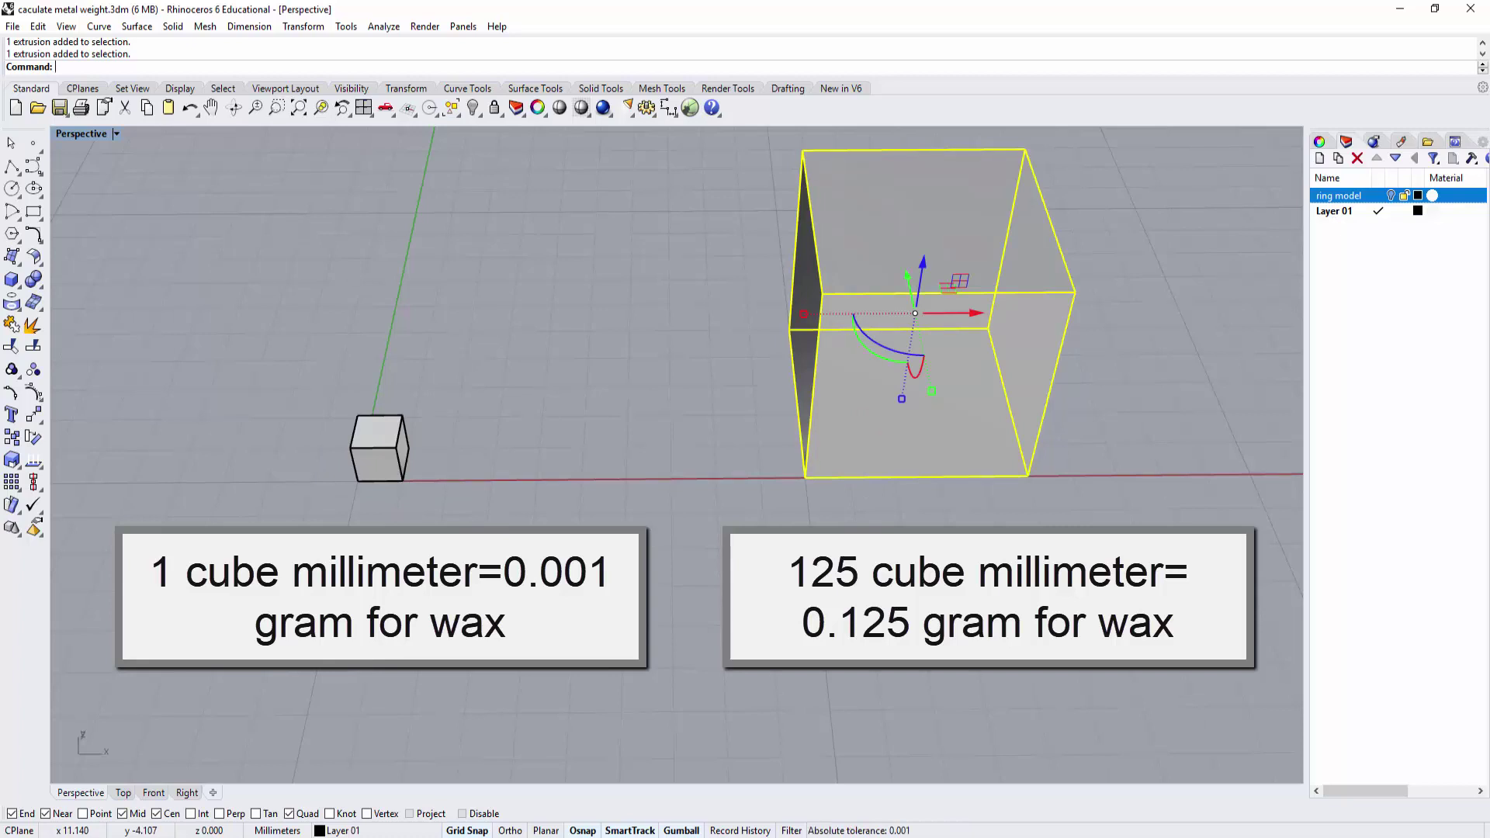
key("Escape")
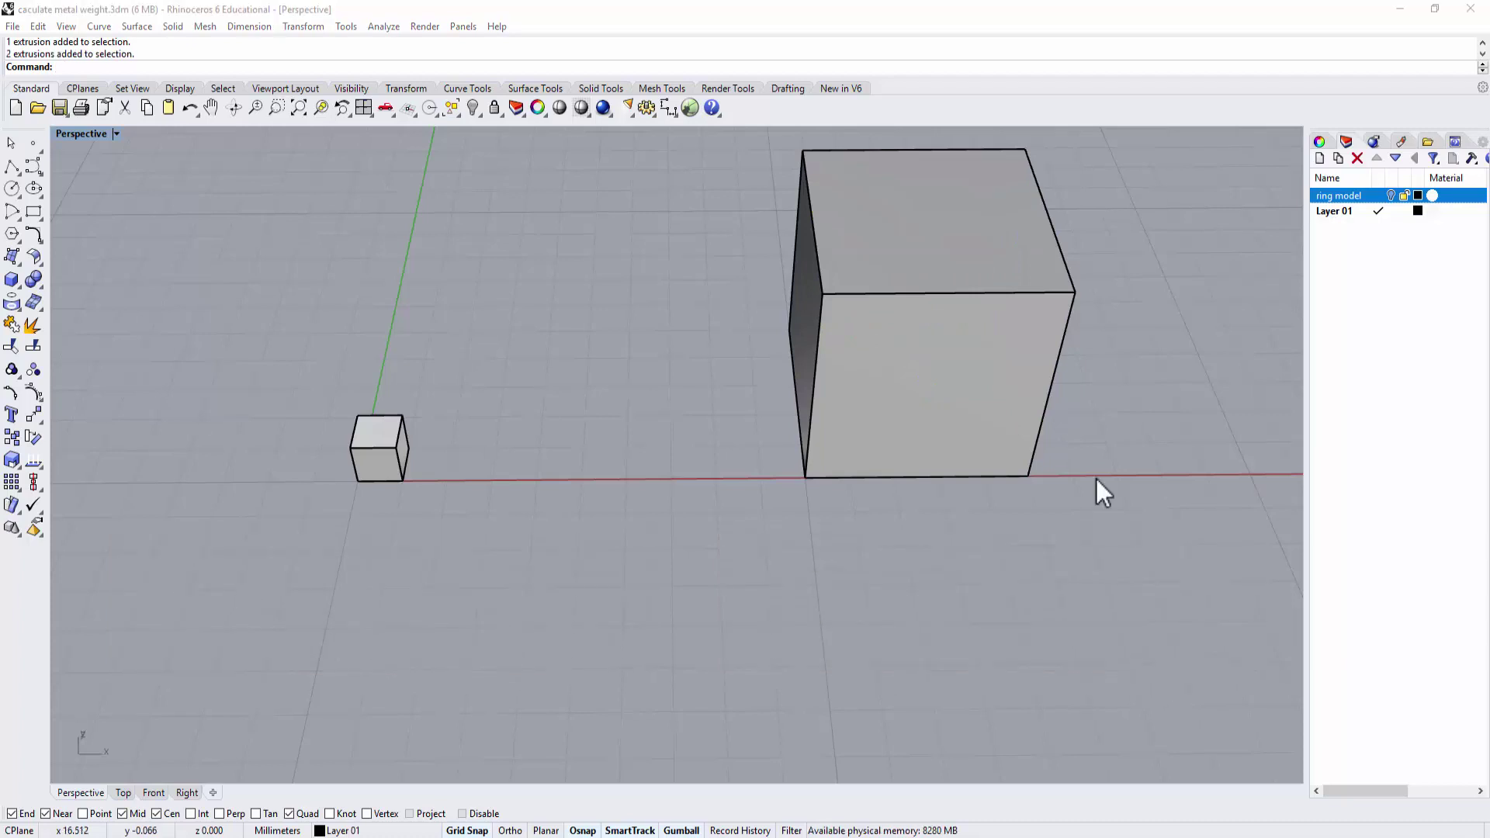
- Turn on the ring model layer, make it current, and turn off Layer 01
left_click(1390, 195)
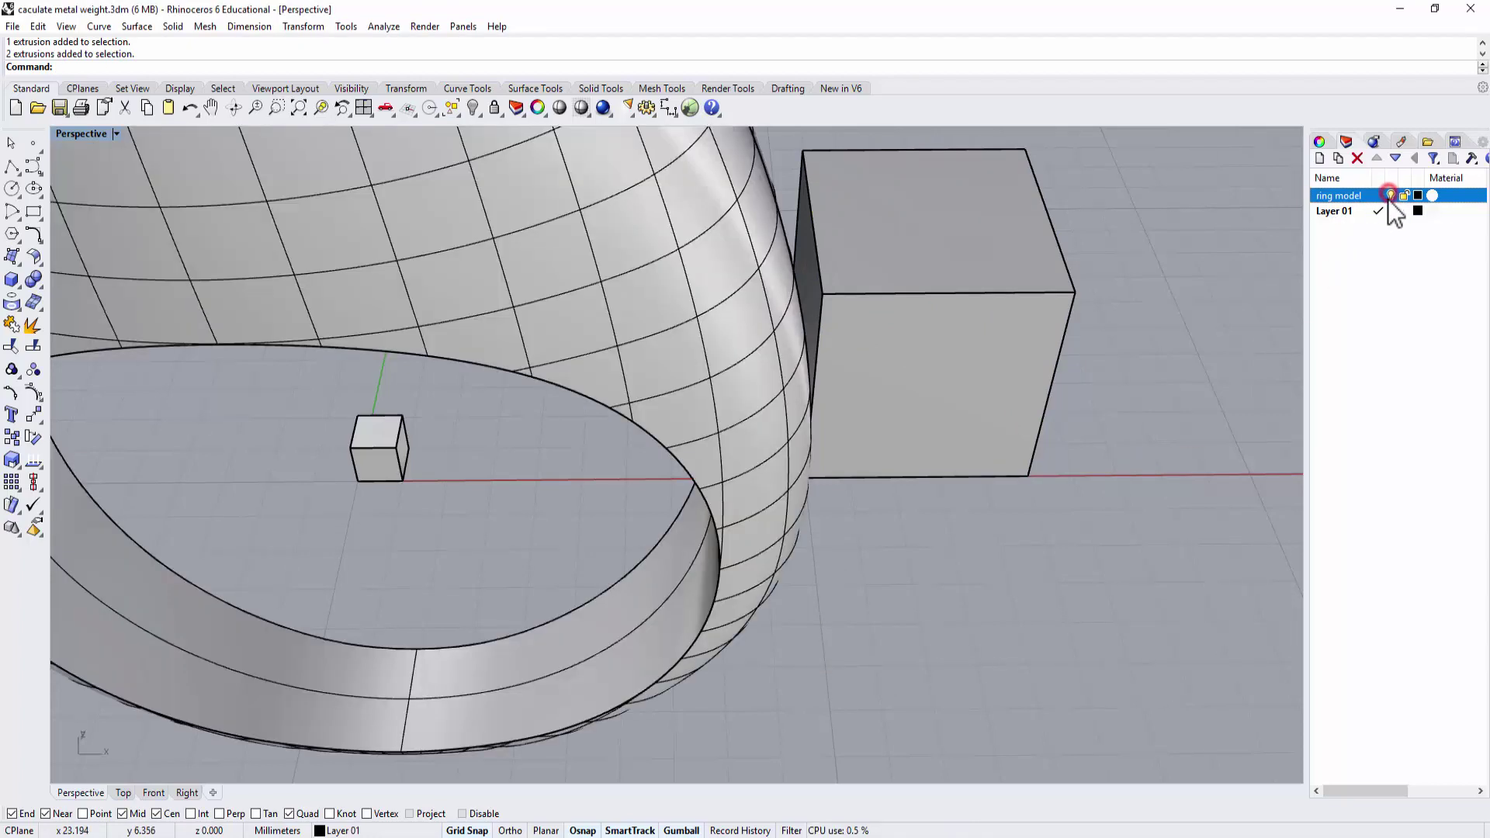
left_click(1375, 211)
left_click(1377, 195)
scroll(889, 525, "down", 3)
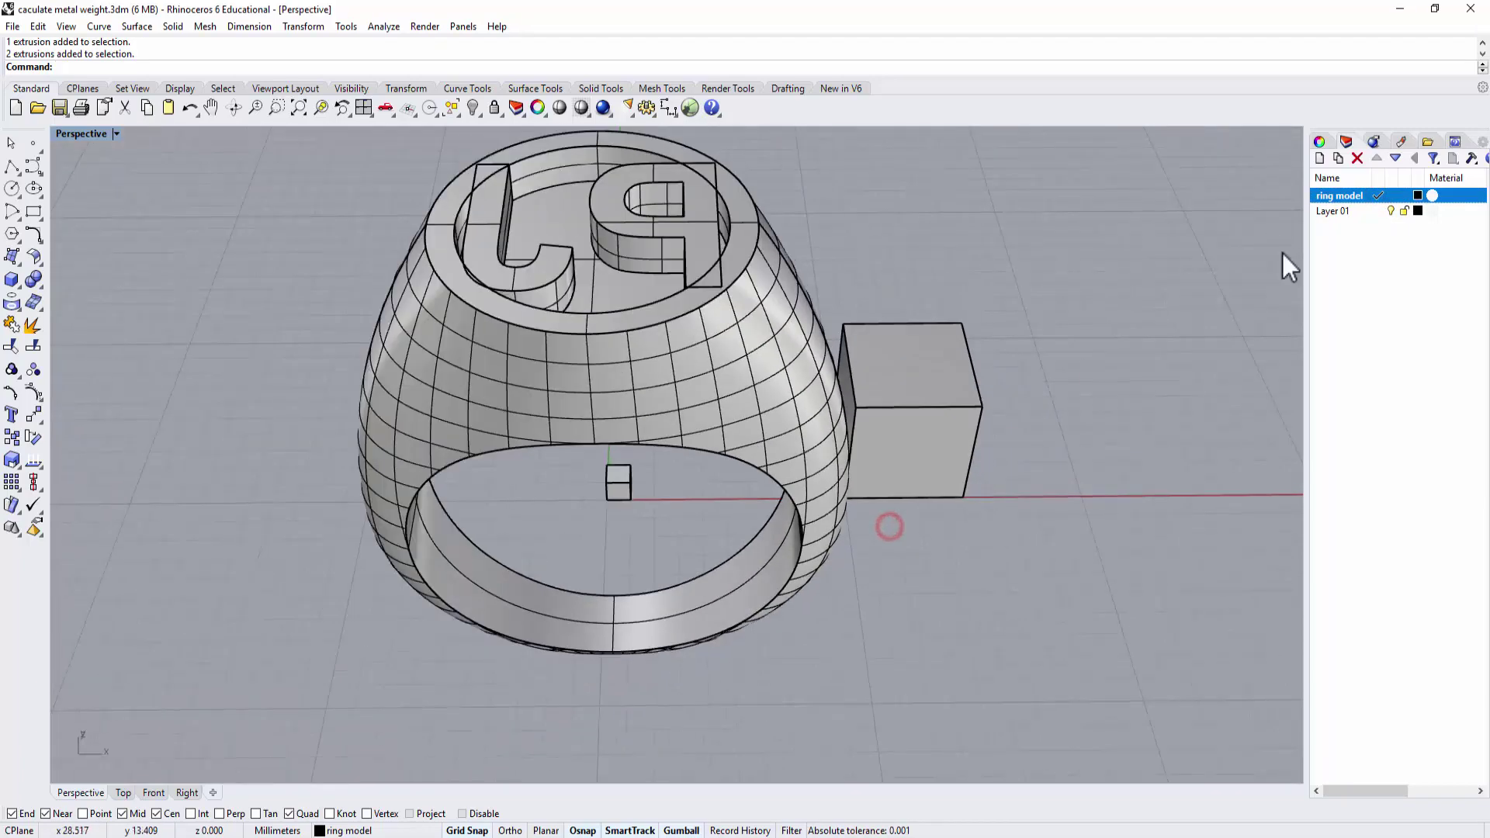
left_click(1390, 211)
mouse_move(994, 455)
right_mouse_down()
mouse_move(895, 380)
mouse_move(838, 406)
mouse_move(961, 423)
mouse_move(1001, 469)
mouse_move(918, 466)
right_mouse_up()
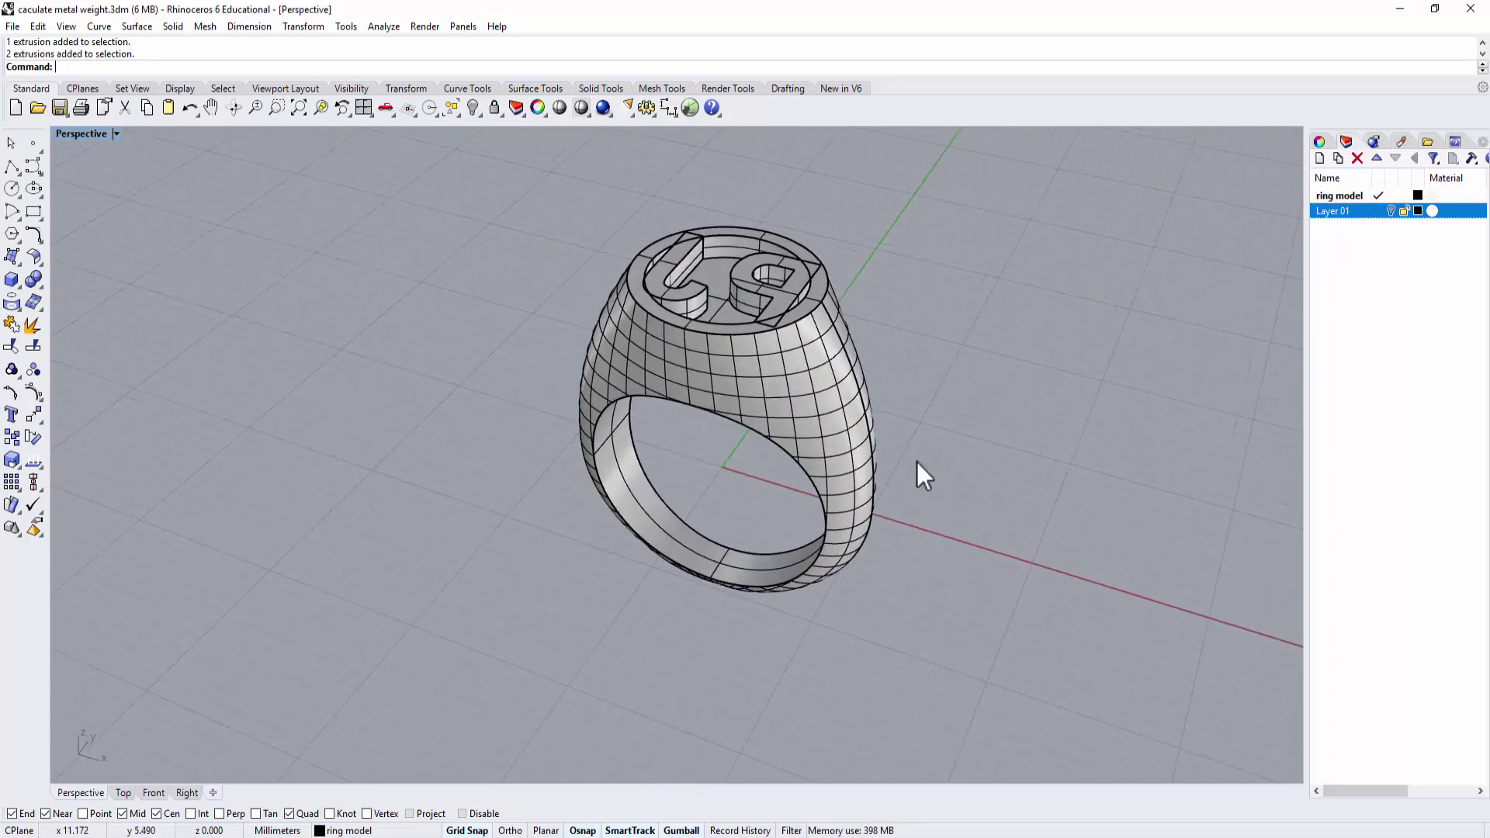
- Check the ring's edges (66, none naked), then select the ring solid
left_click(385, 26)
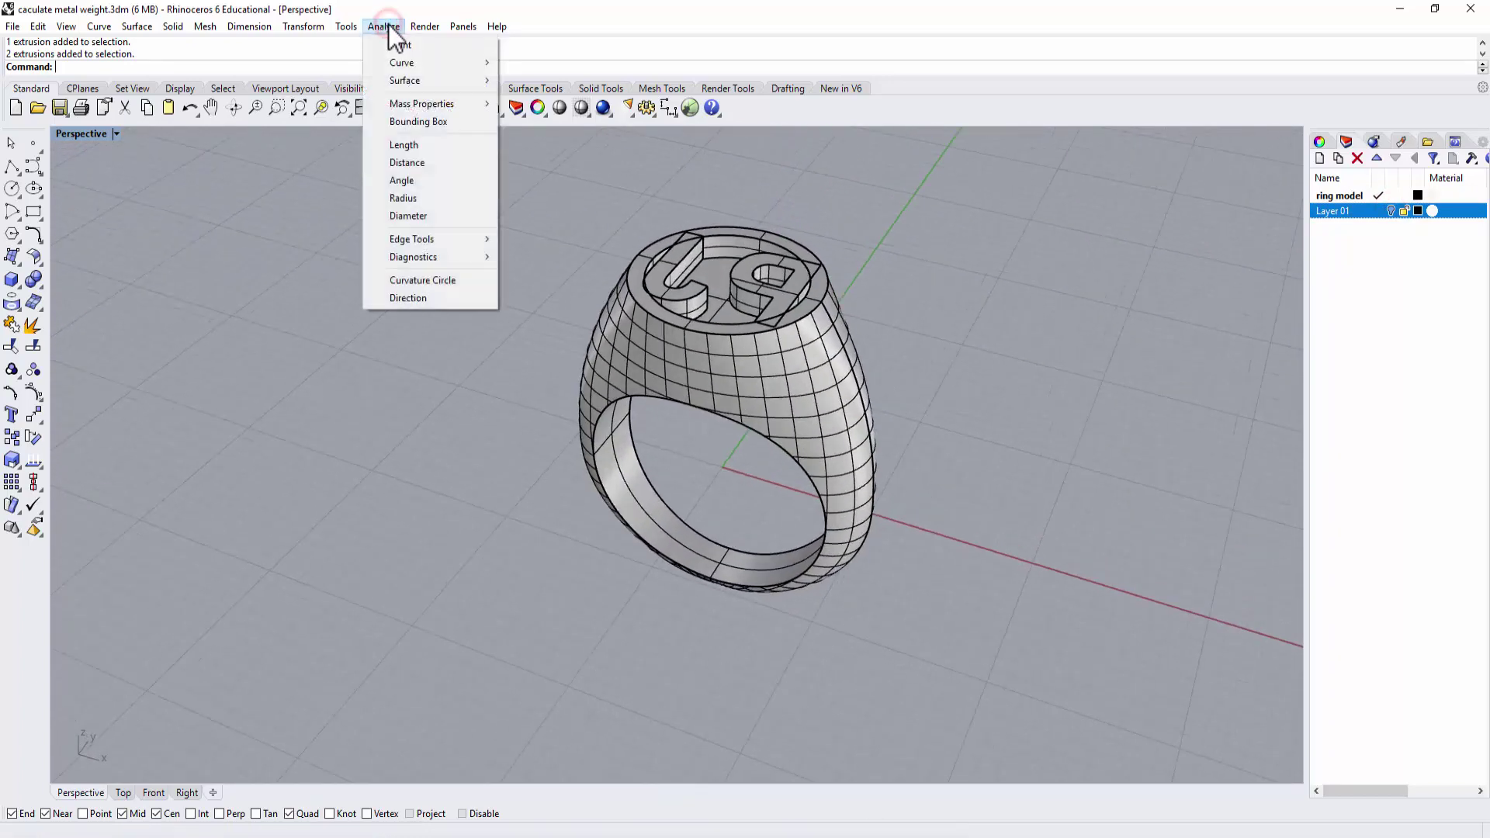
mouse_move(412, 239)
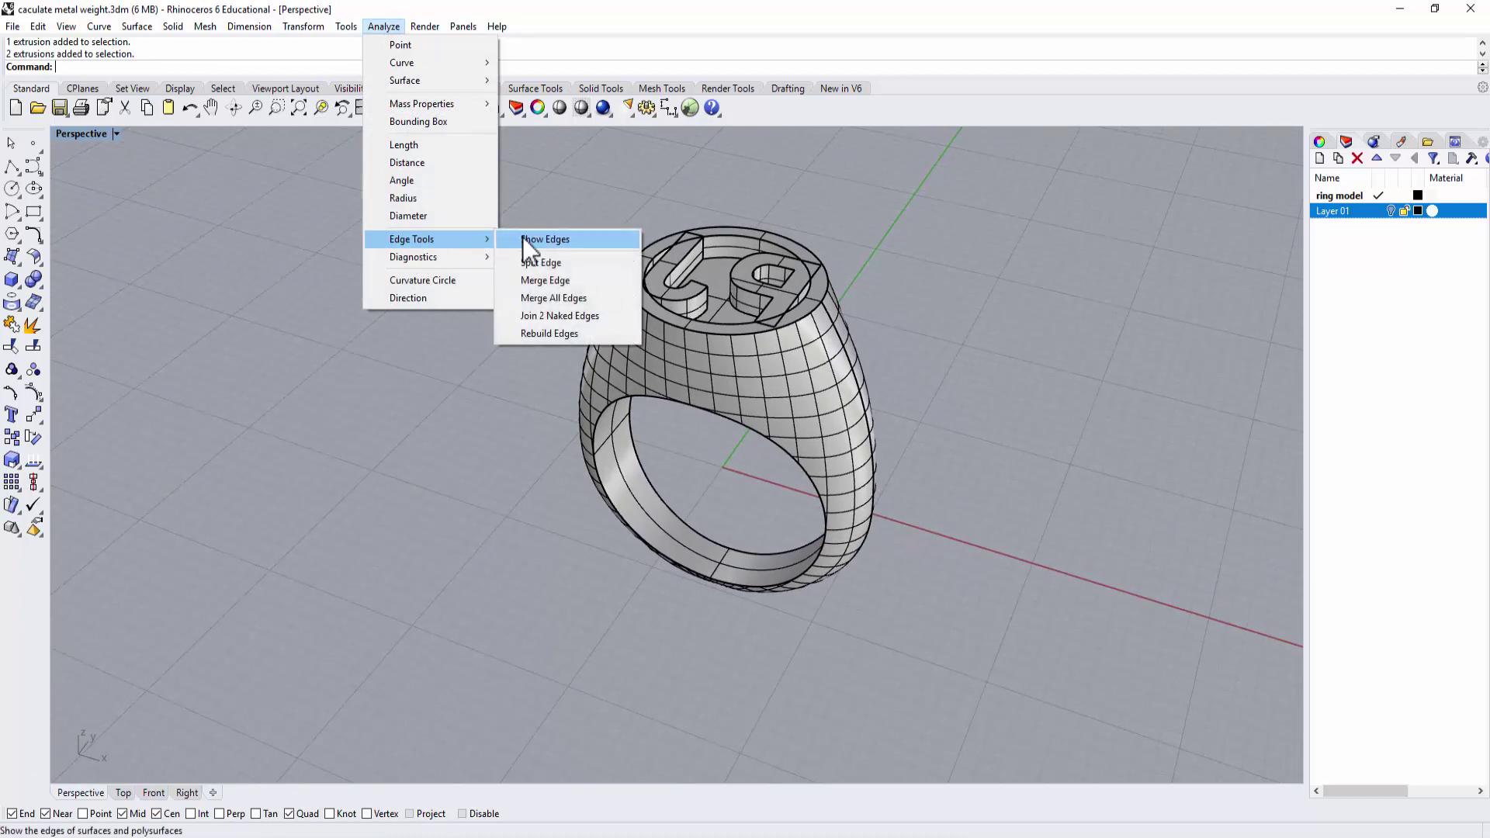
left_click(524, 236)
left_click(630, 315)
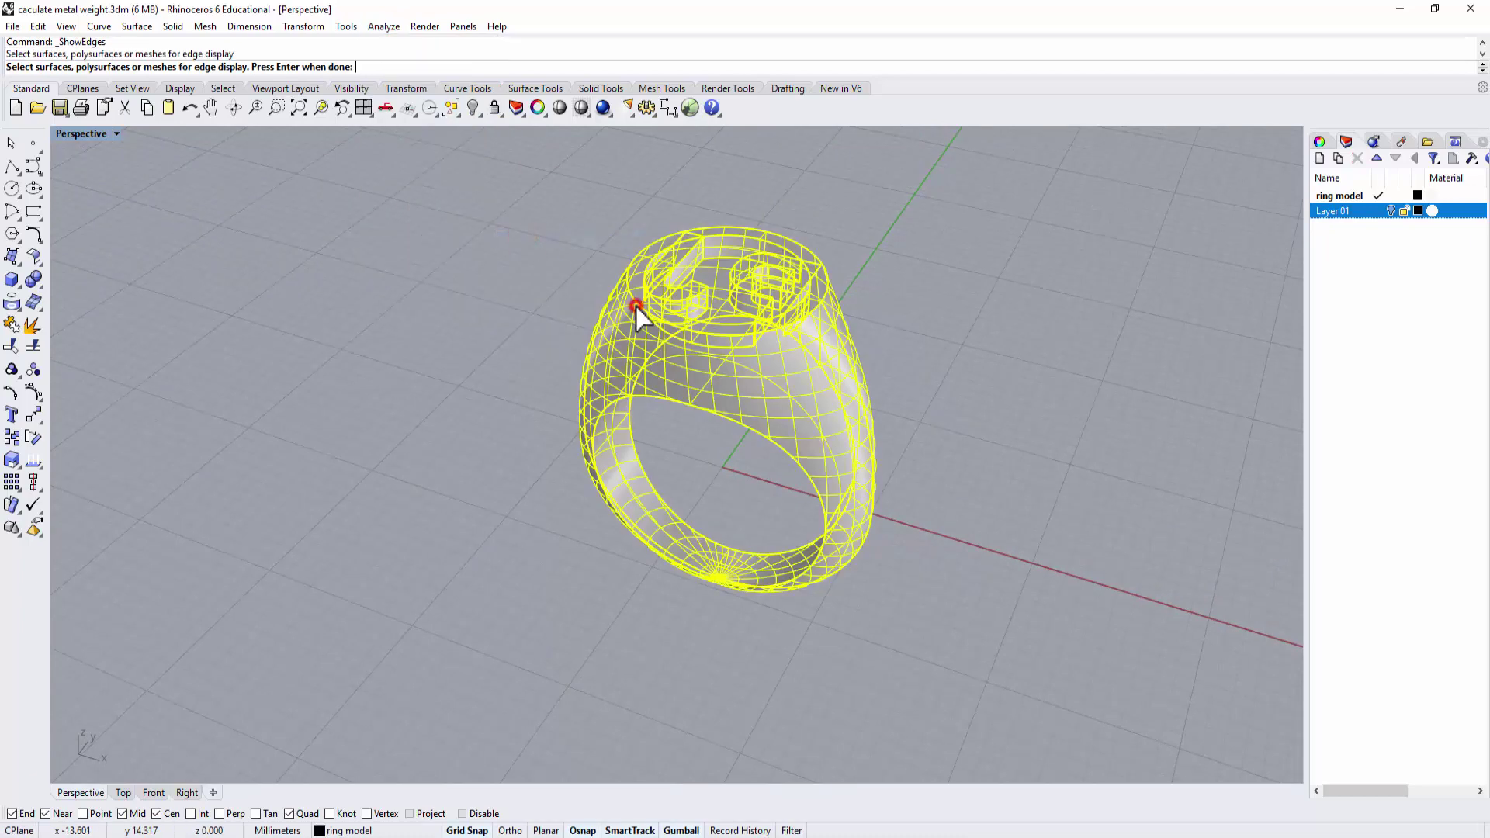
key("Return")
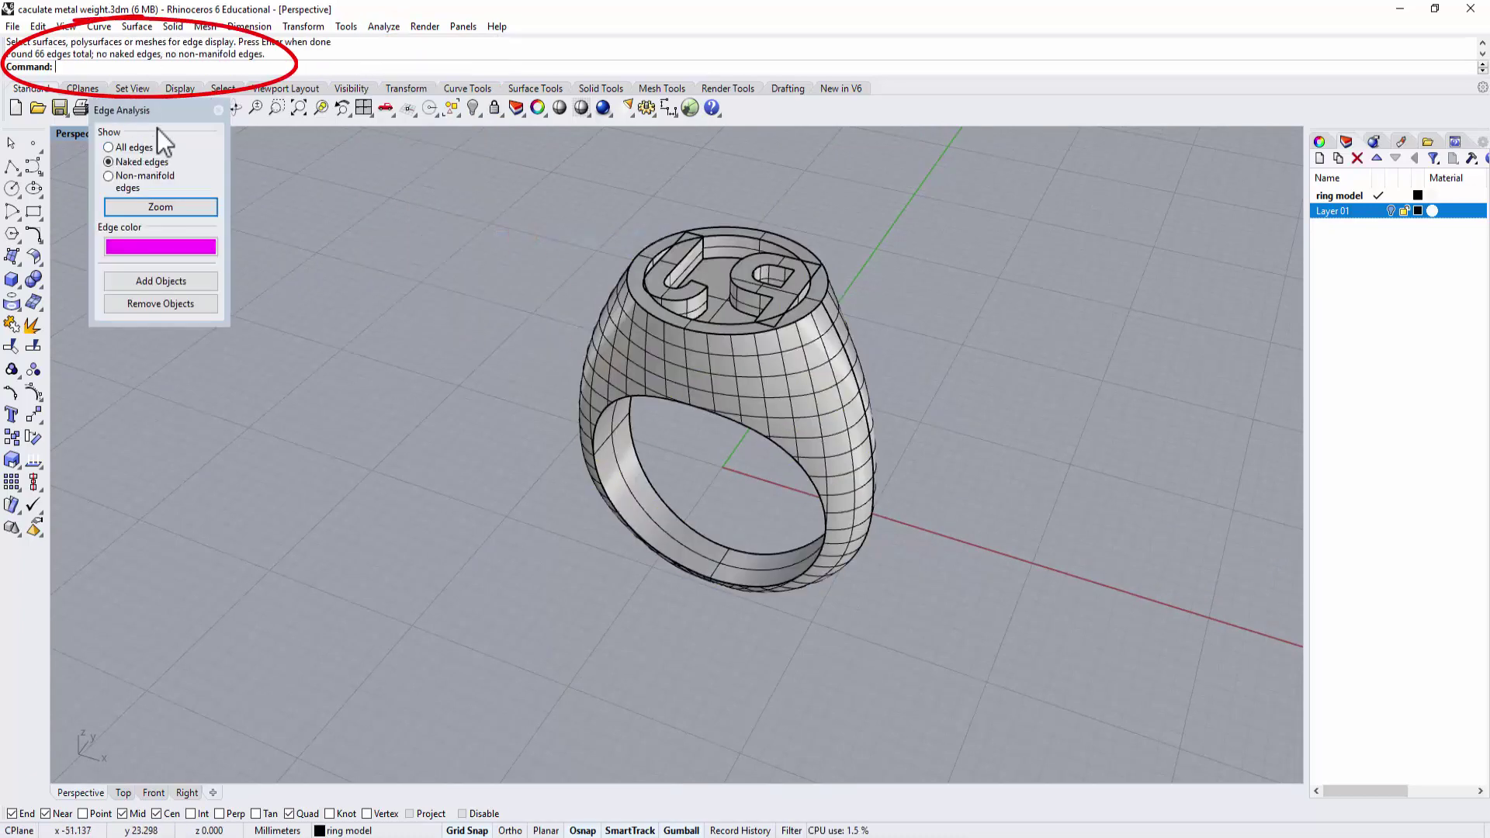
left_click_drag(167, 111, 520, 218)
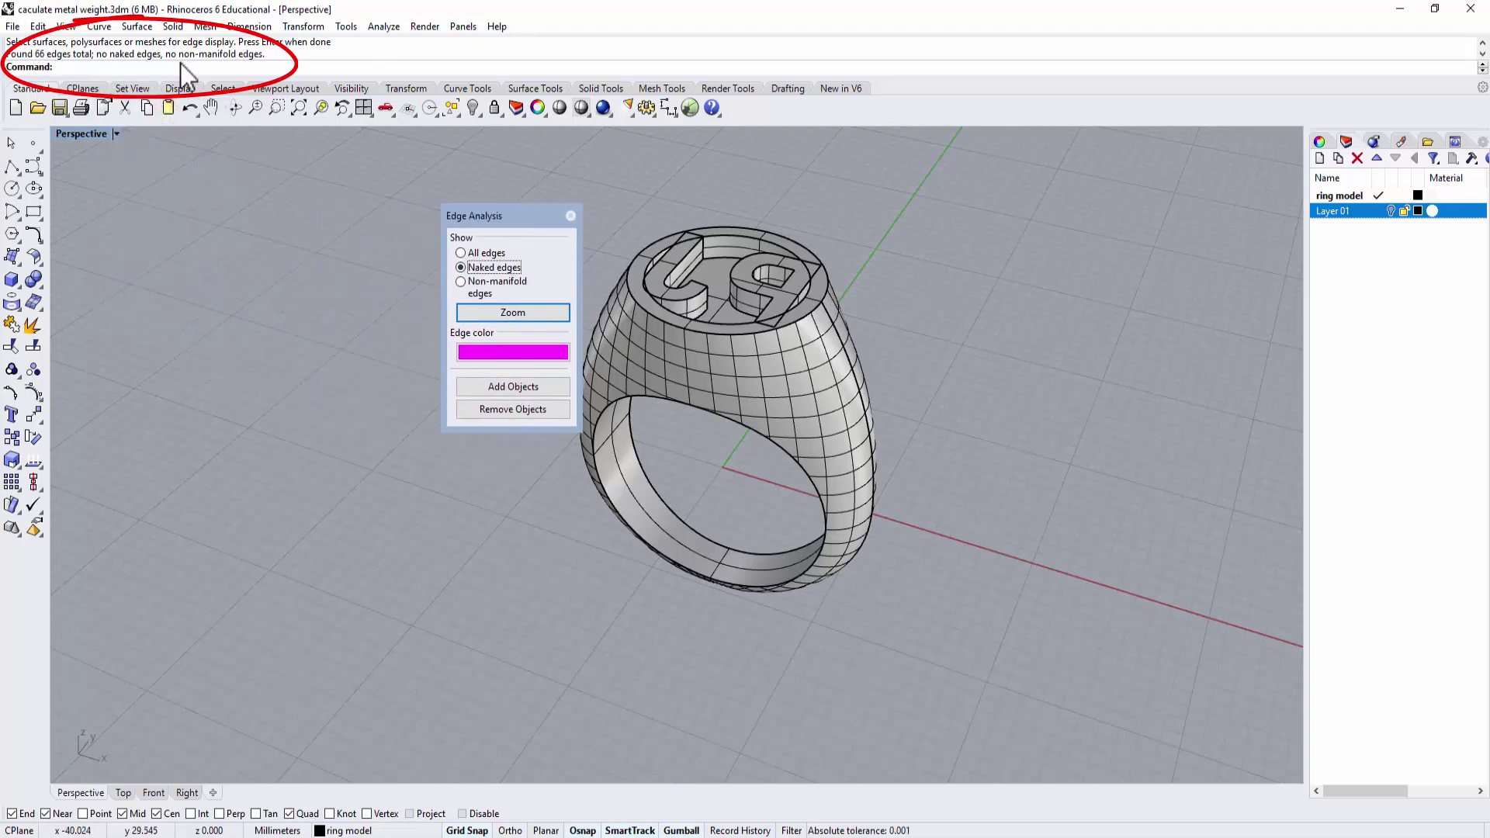
left_click(571, 216)
mouse_move(883, 320)
right_mouse_down()
mouse_move(931, 353)
mouse_move(882, 342)
right_mouse_up()
left_click(809, 352)
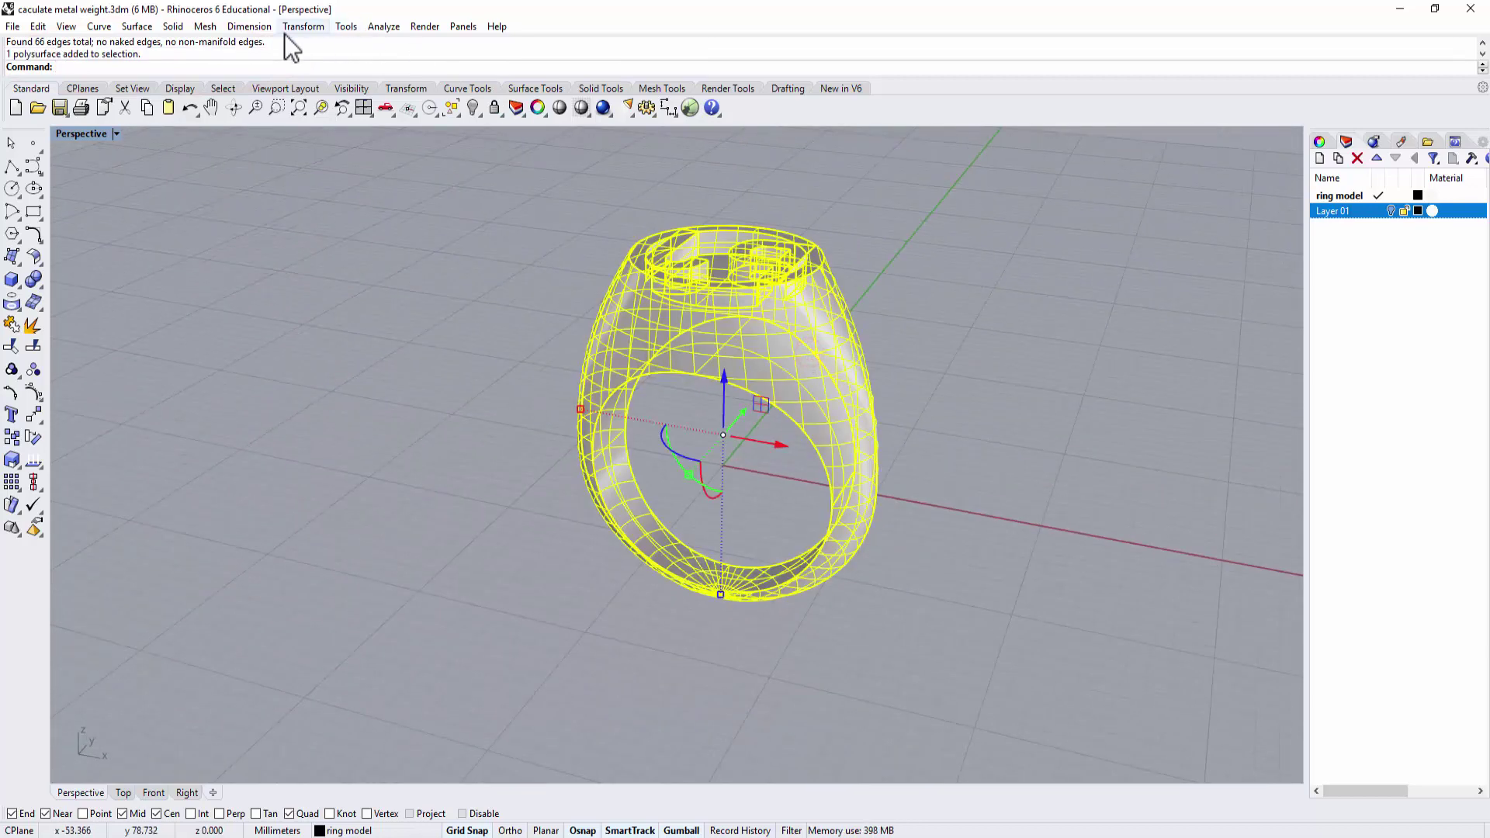
- Run Volume on the selected ring, reading 1035.99935 mm³, then deselect it
left_click(383, 26)
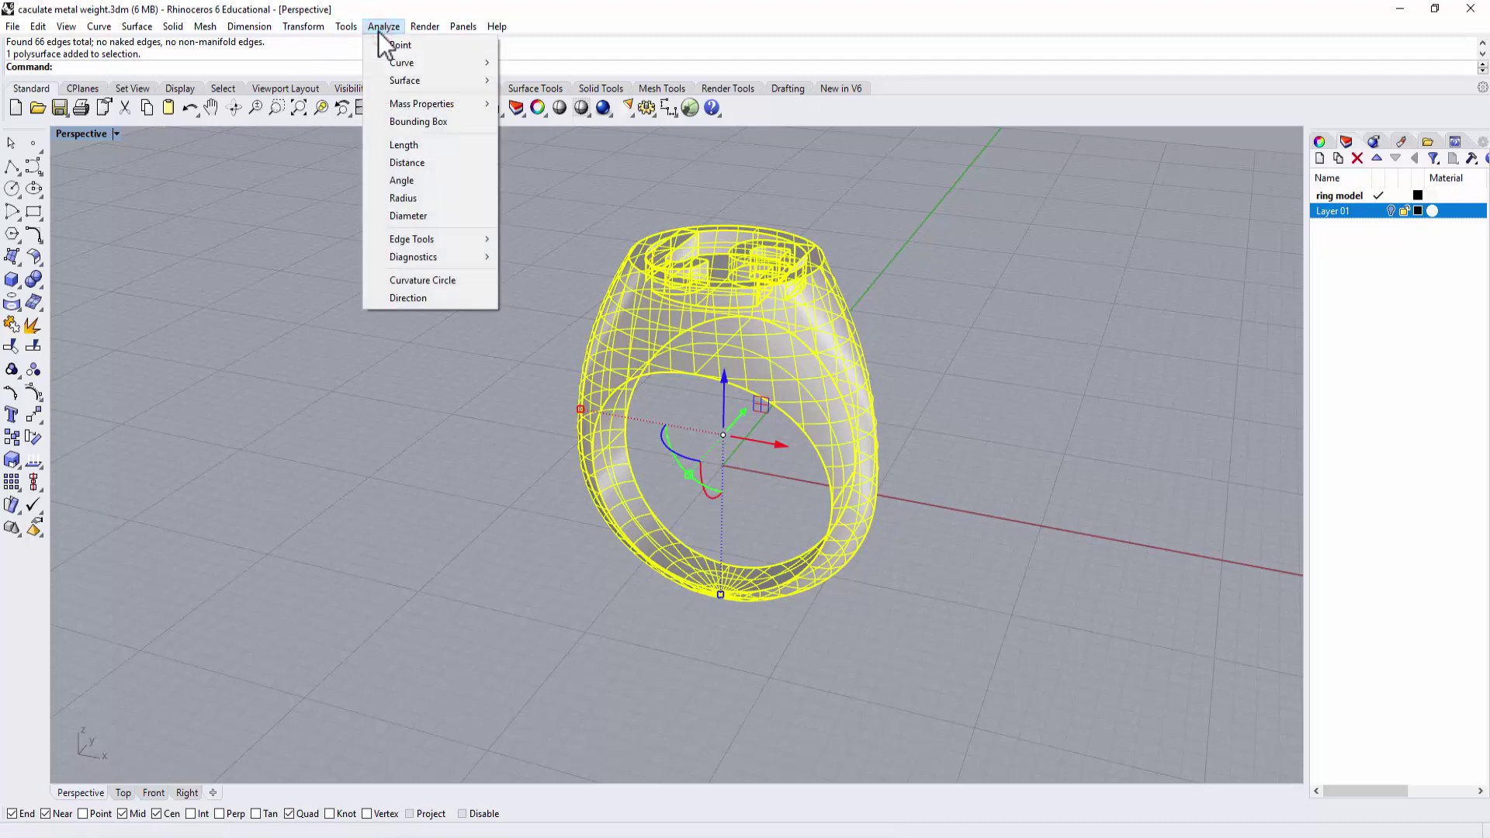
mouse_move(422, 103)
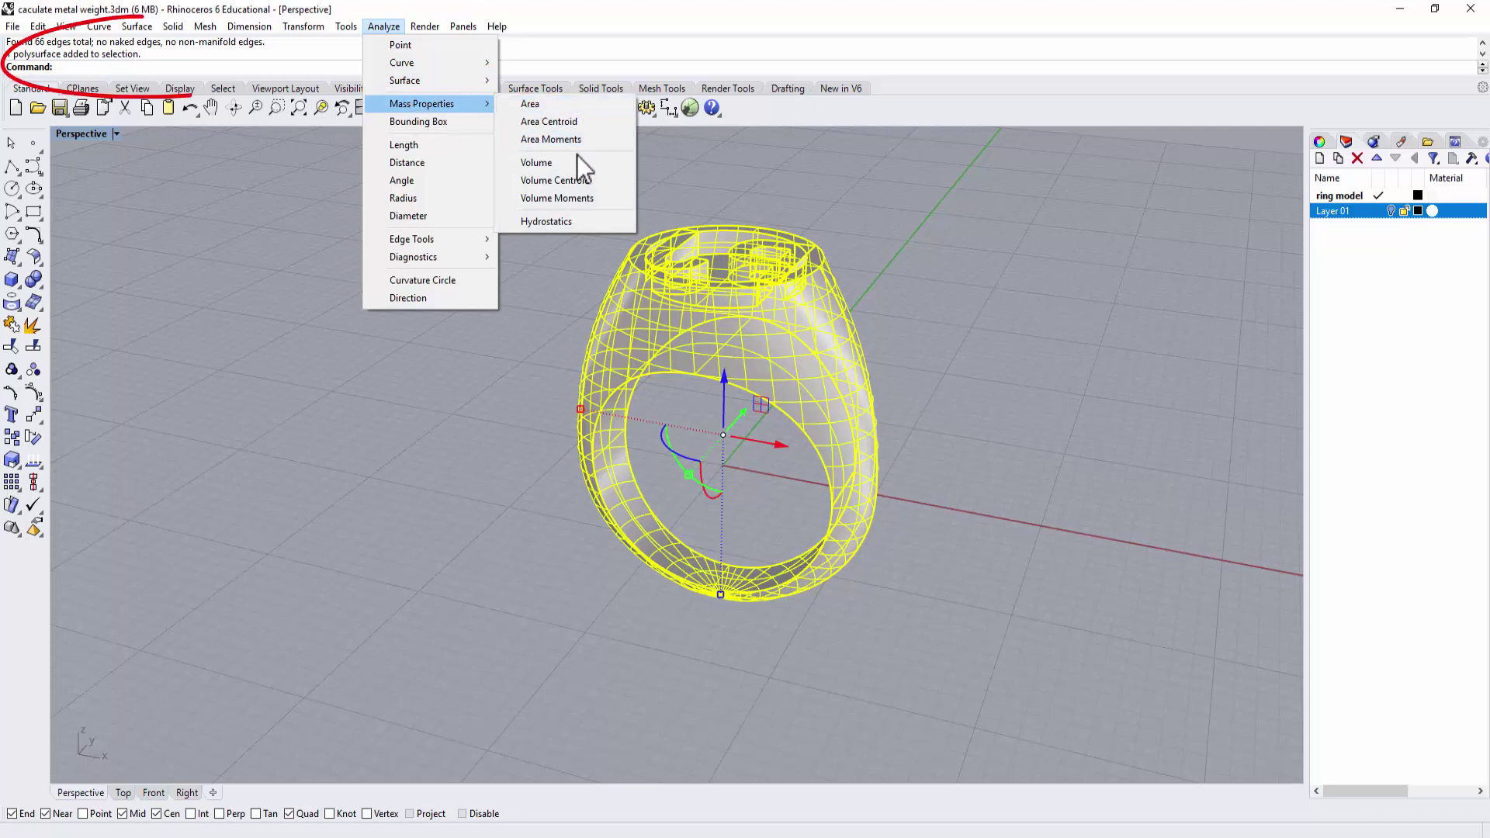
left_click(577, 159)
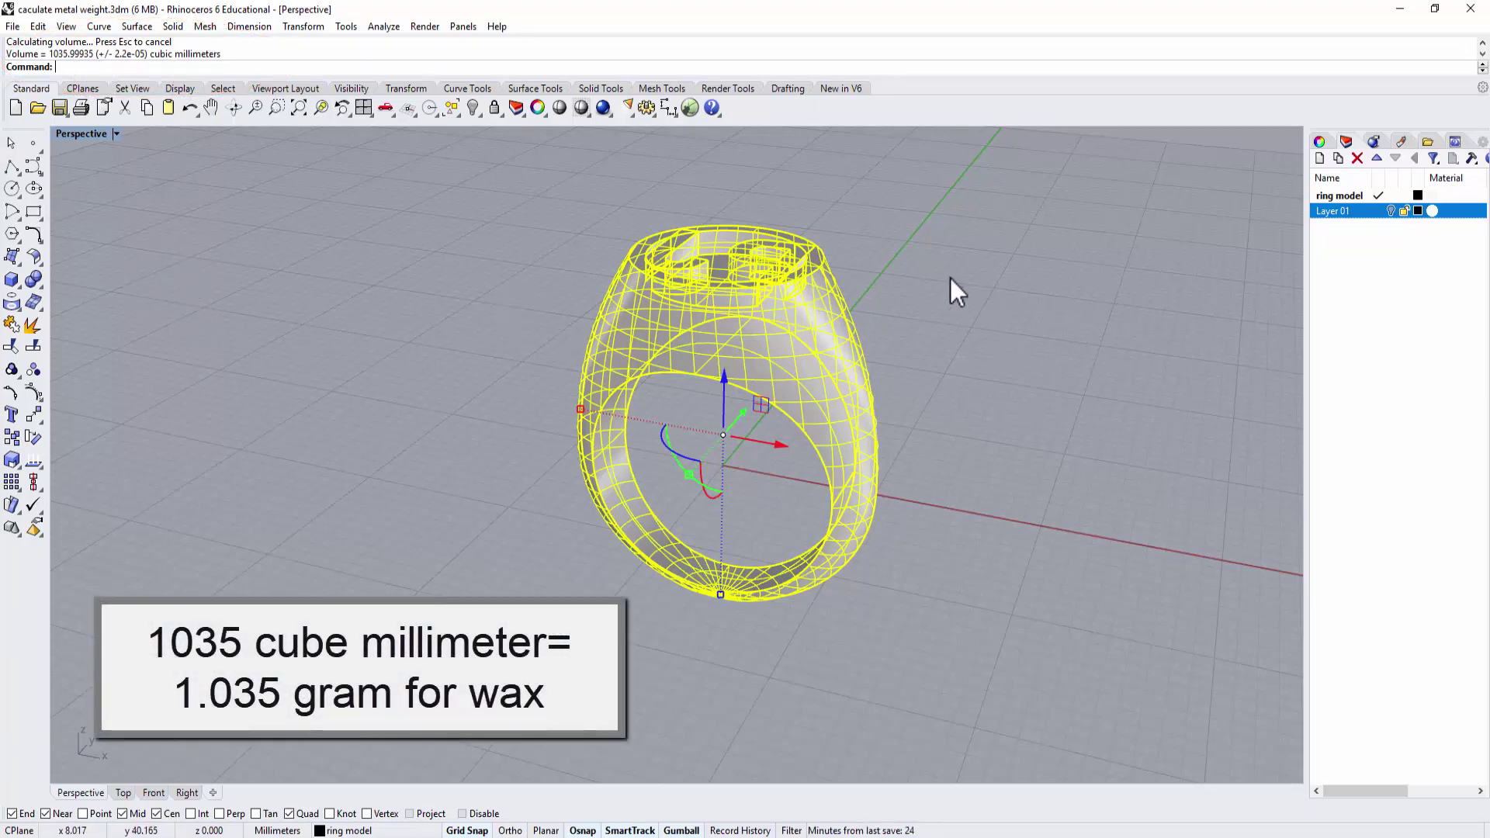
left_click(305, 319)
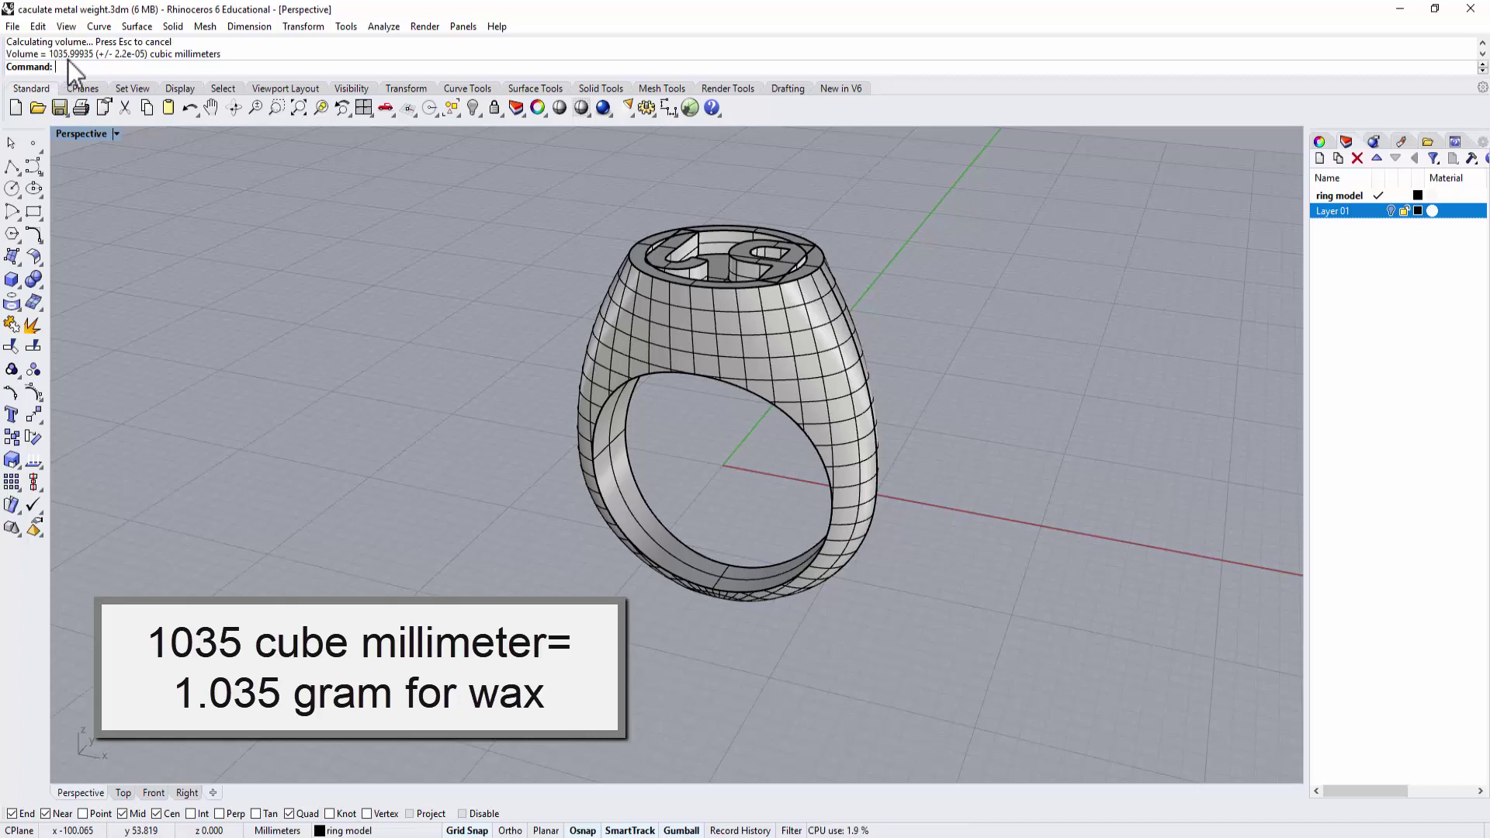
left_click(269, 474)
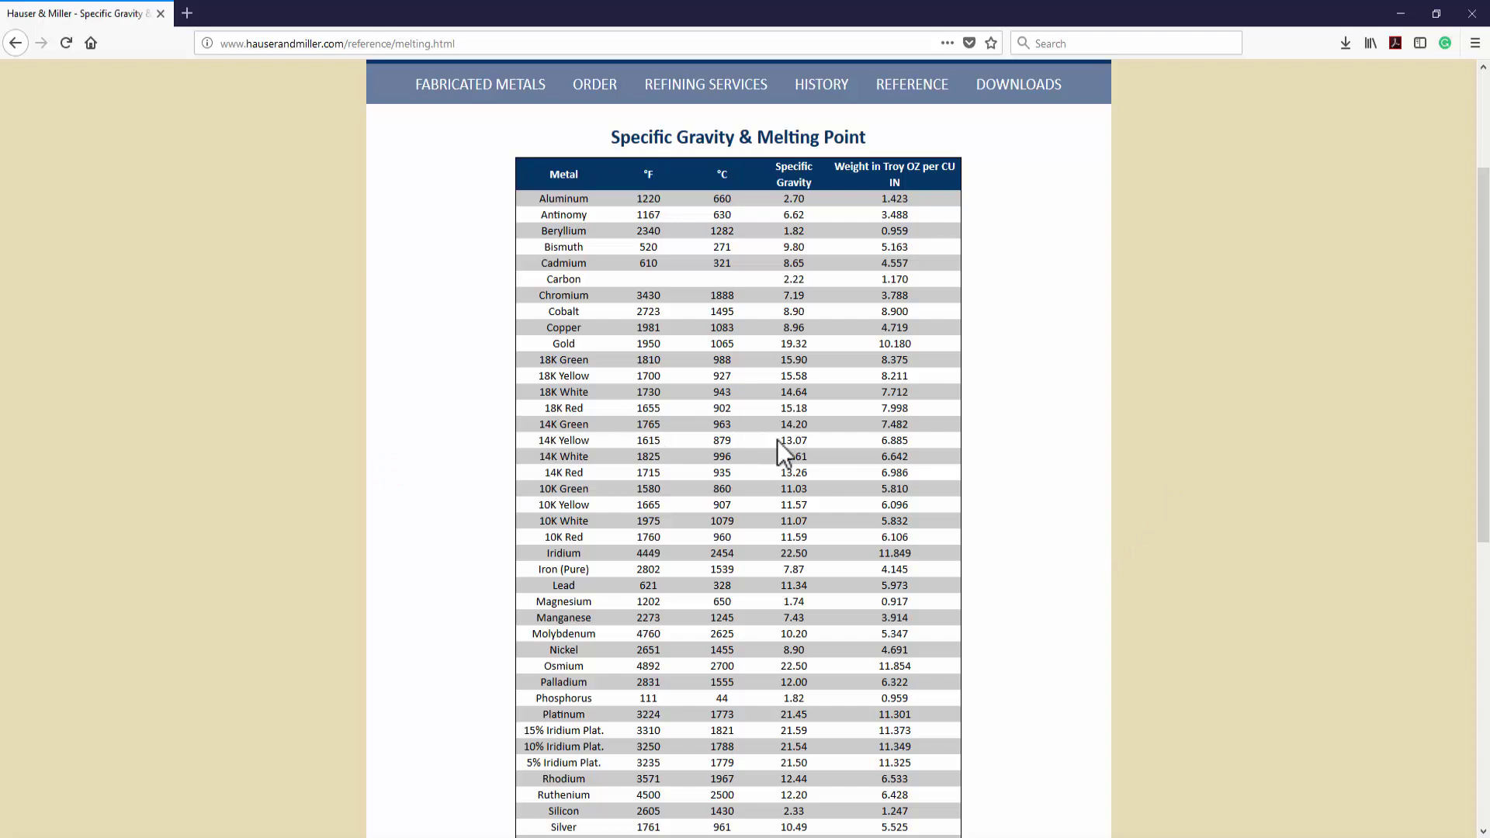
- Mark the 13.07 specific gravity in the 14K Yellow row of the table
left_click_drag(777, 441, 815, 442)
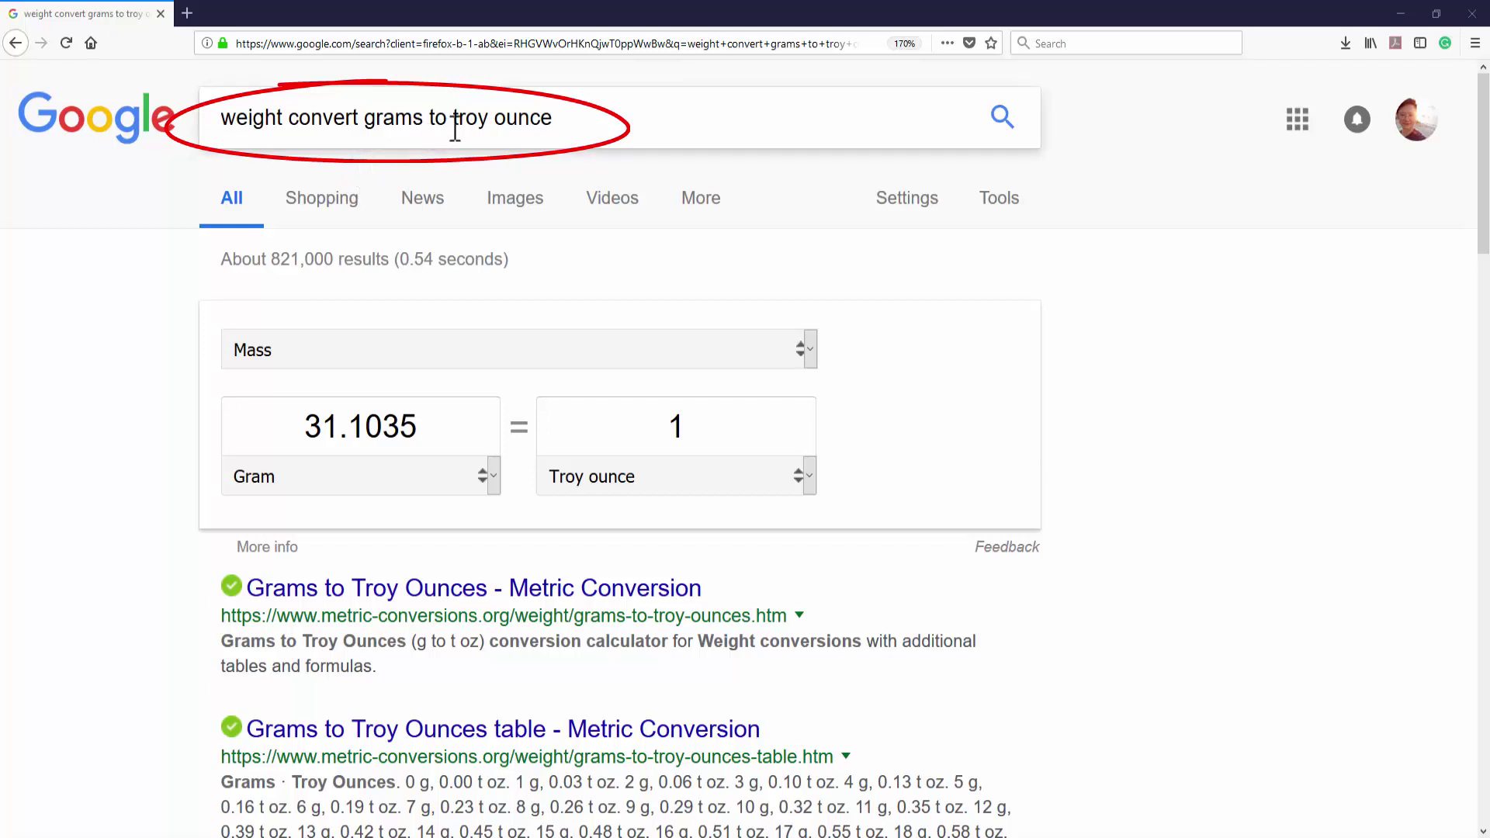
- Highlight troy ounce in the query and compare against a regular ounce's grams
left_click_drag(566, 120, 454, 107)
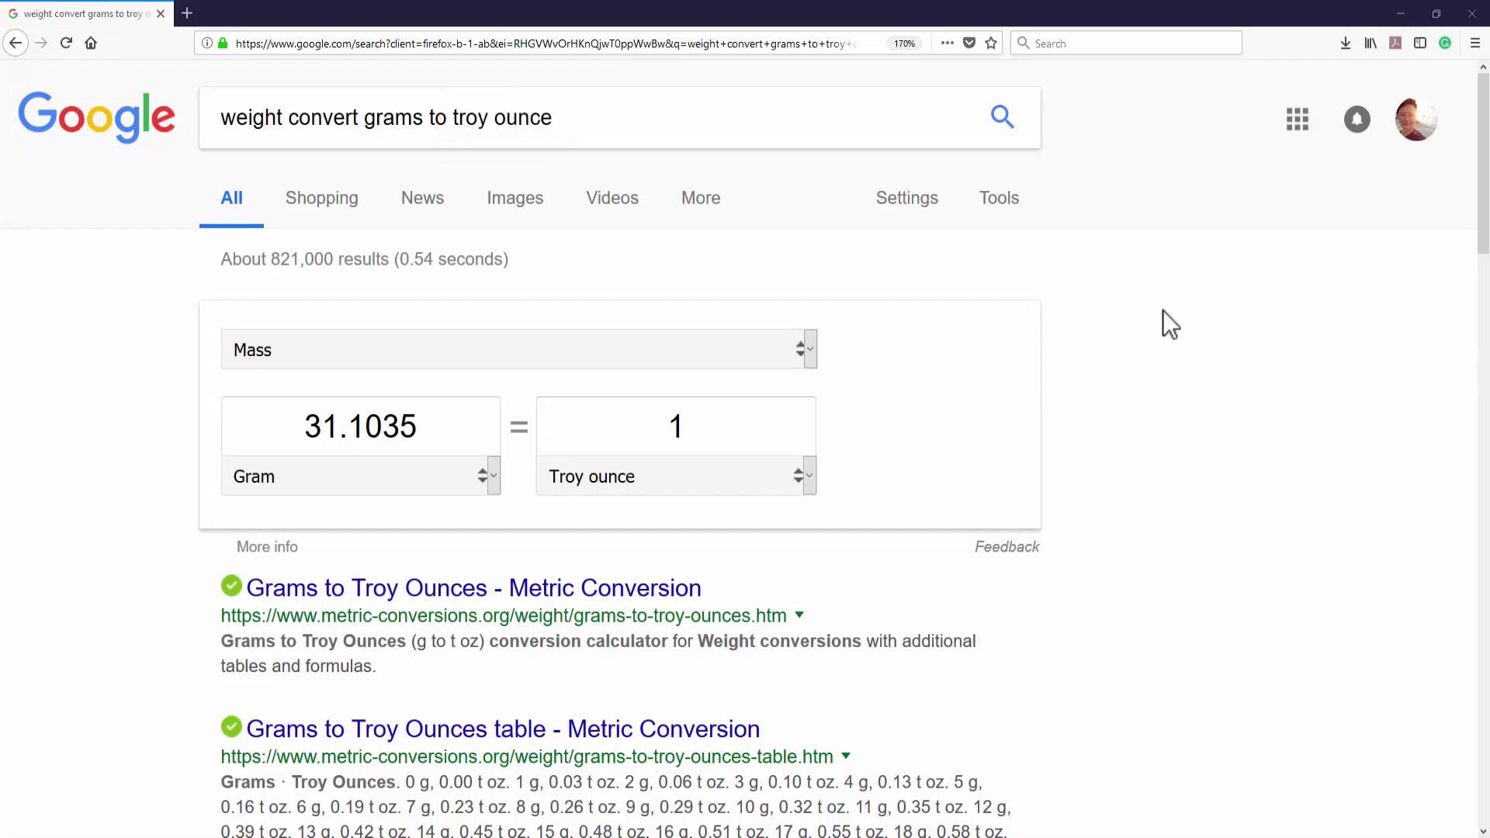
left_click(709, 478)
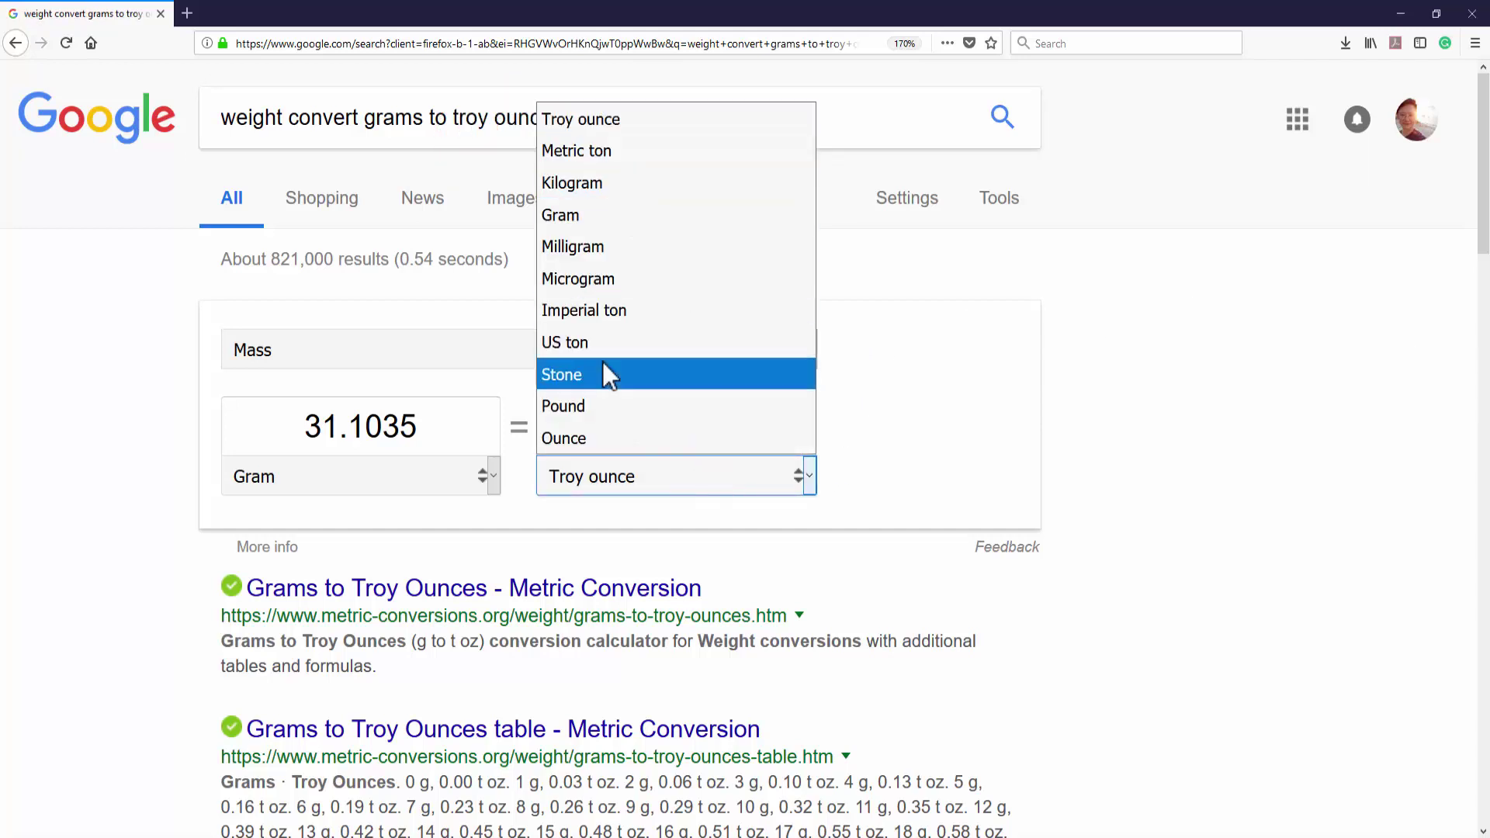
left_click(590, 438)
left_click_drag(776, 422, 665, 456)
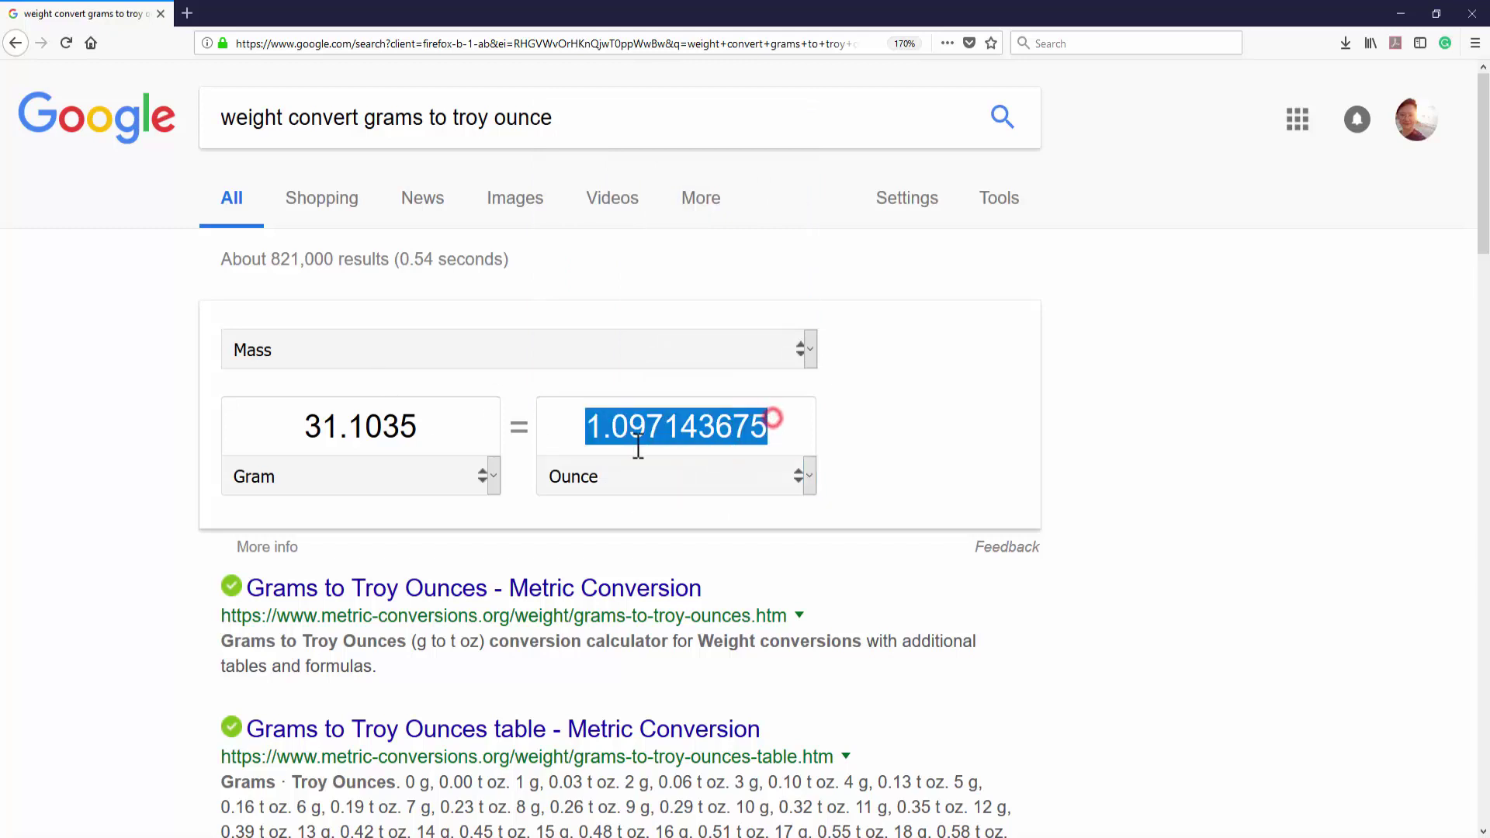
type("1")
left_click(1090, 426)
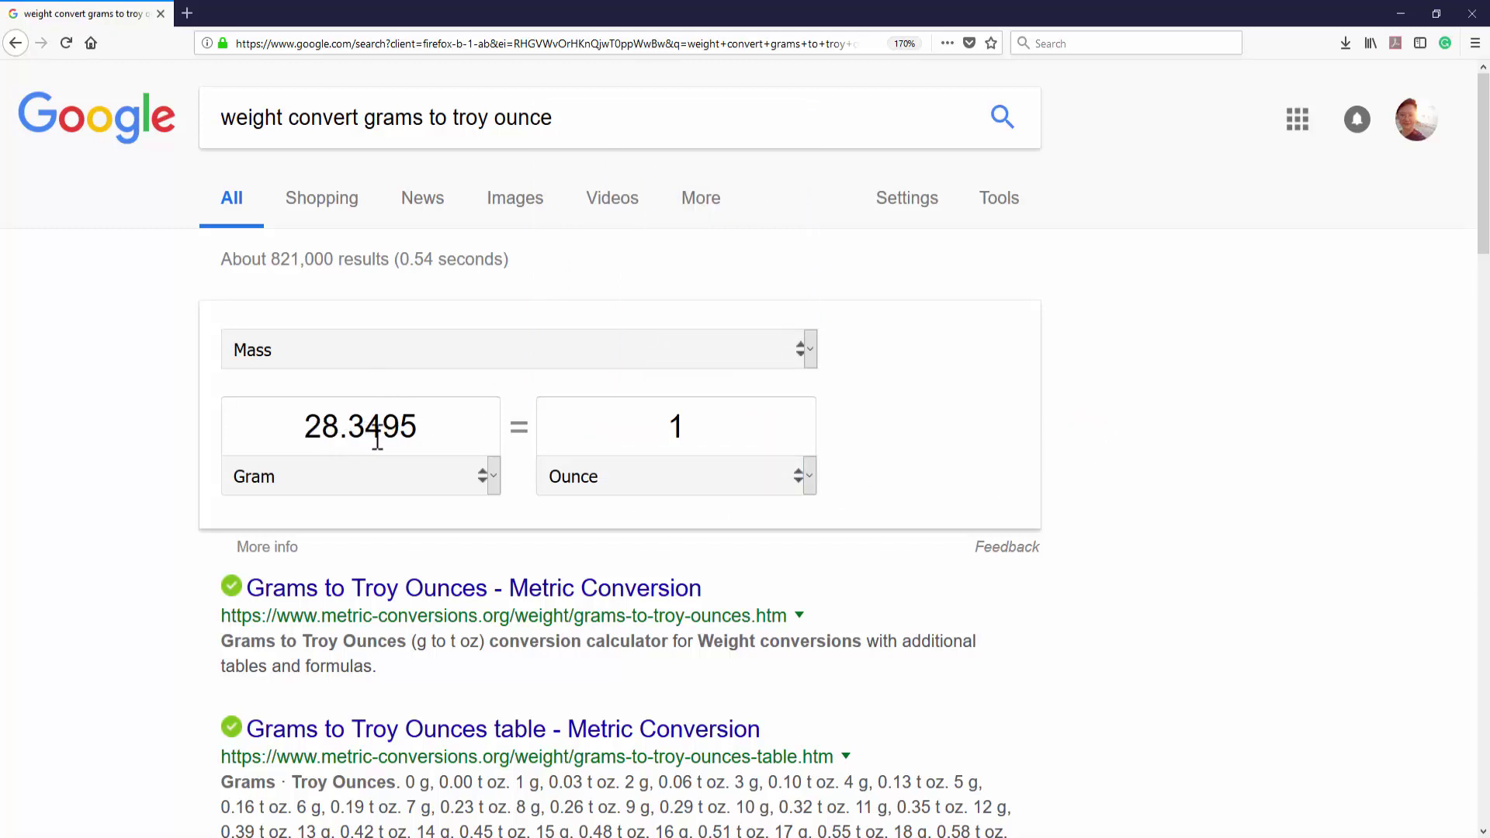
- Convert 13.5 grams to about 0.434 troy ounce, then return to the ring model
left_click(960, 399)
left_click(667, 479)
left_click(630, 119)
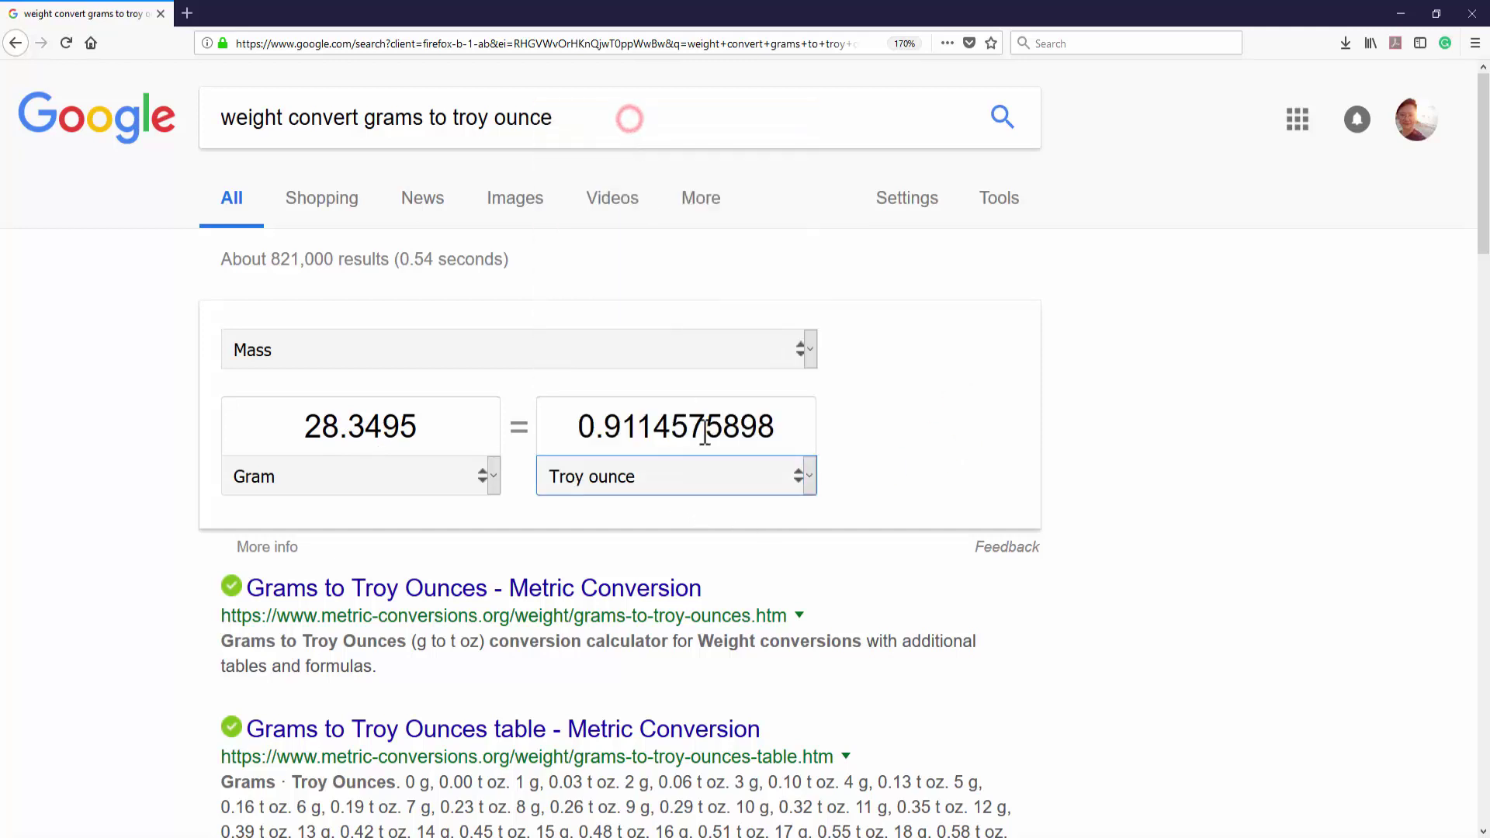
left_click_drag(791, 423, 273, 425)
type("1")
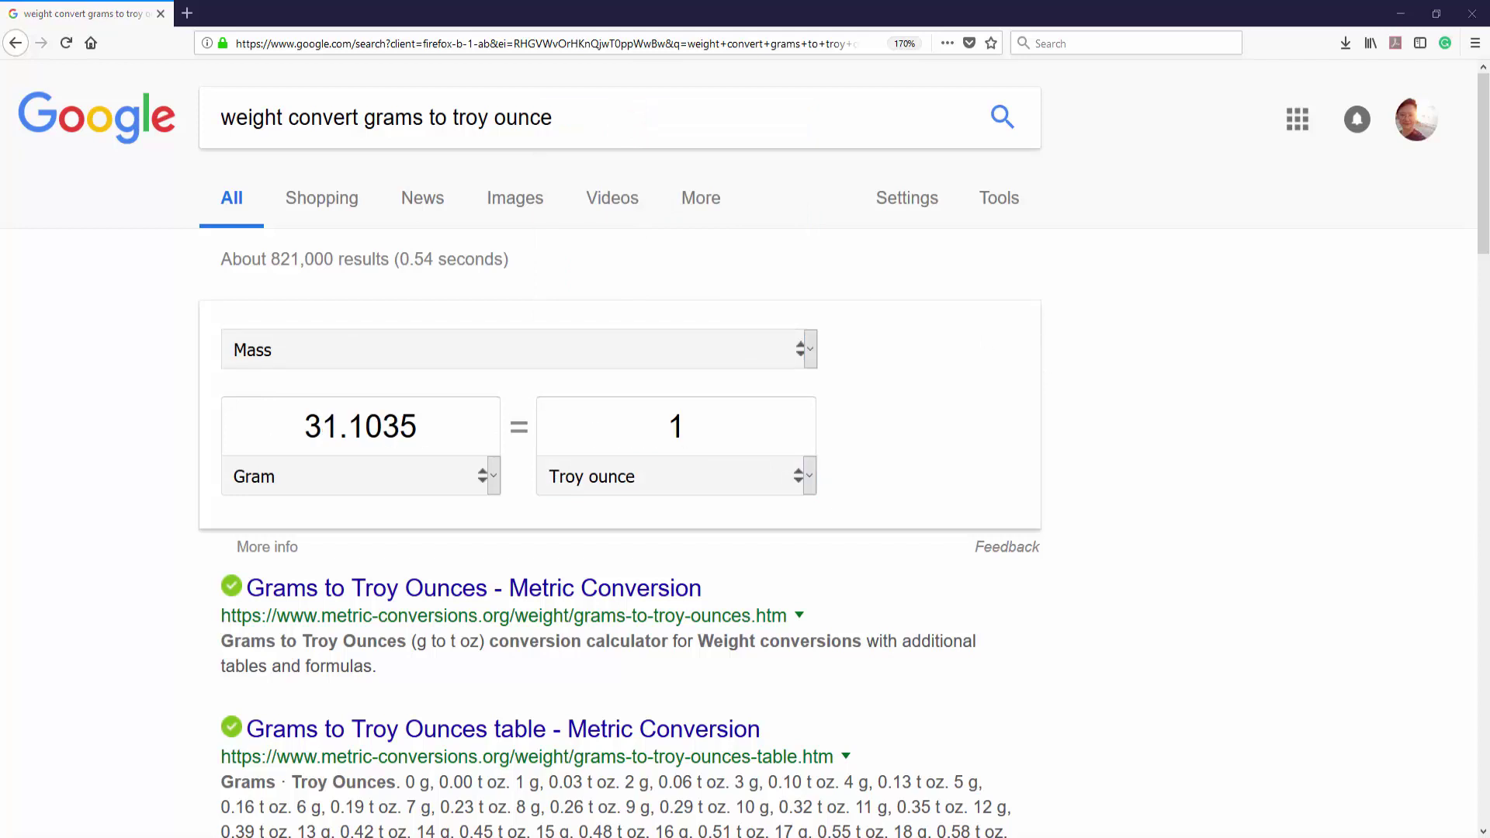
left_click_drag(447, 429, 184, 408)
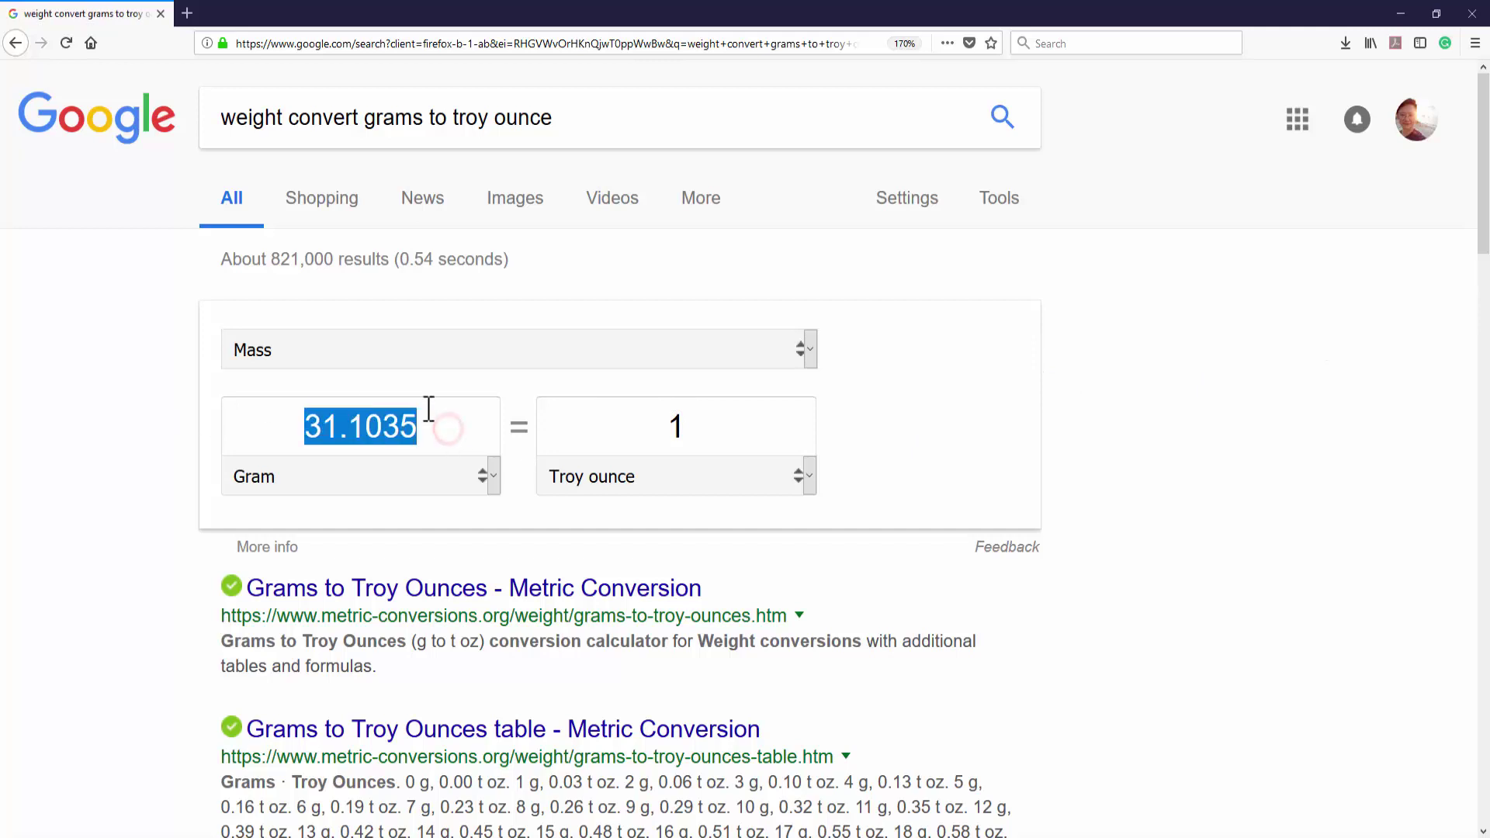
type("13.52")
left_click(930, 392)
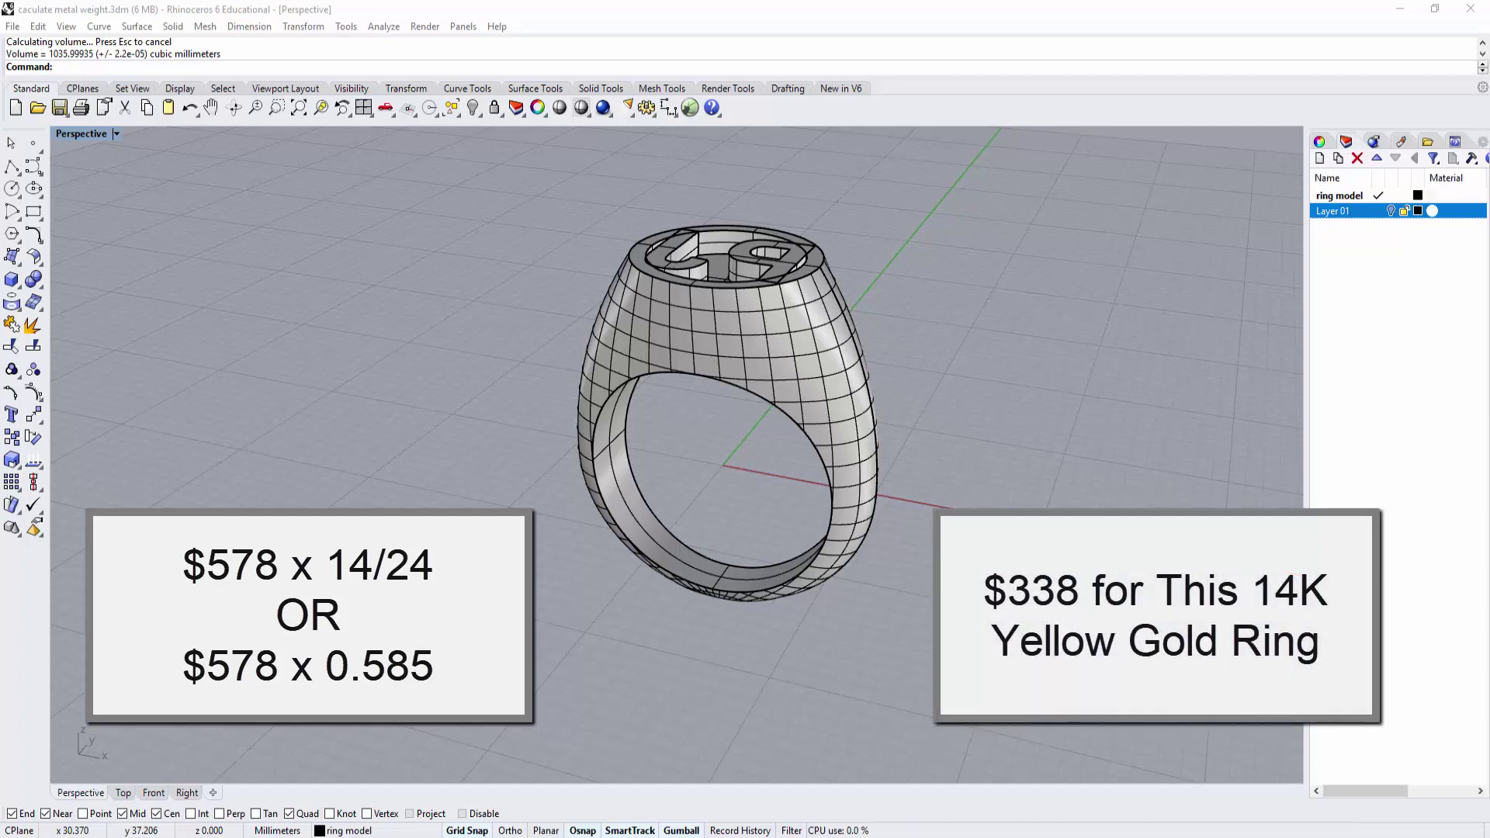
left_click(1047, 334)
mouse_move(1031, 293)
right_mouse_down()
mouse_move(1025, 320)
mouse_move(1014, 277)
right_mouse_up()
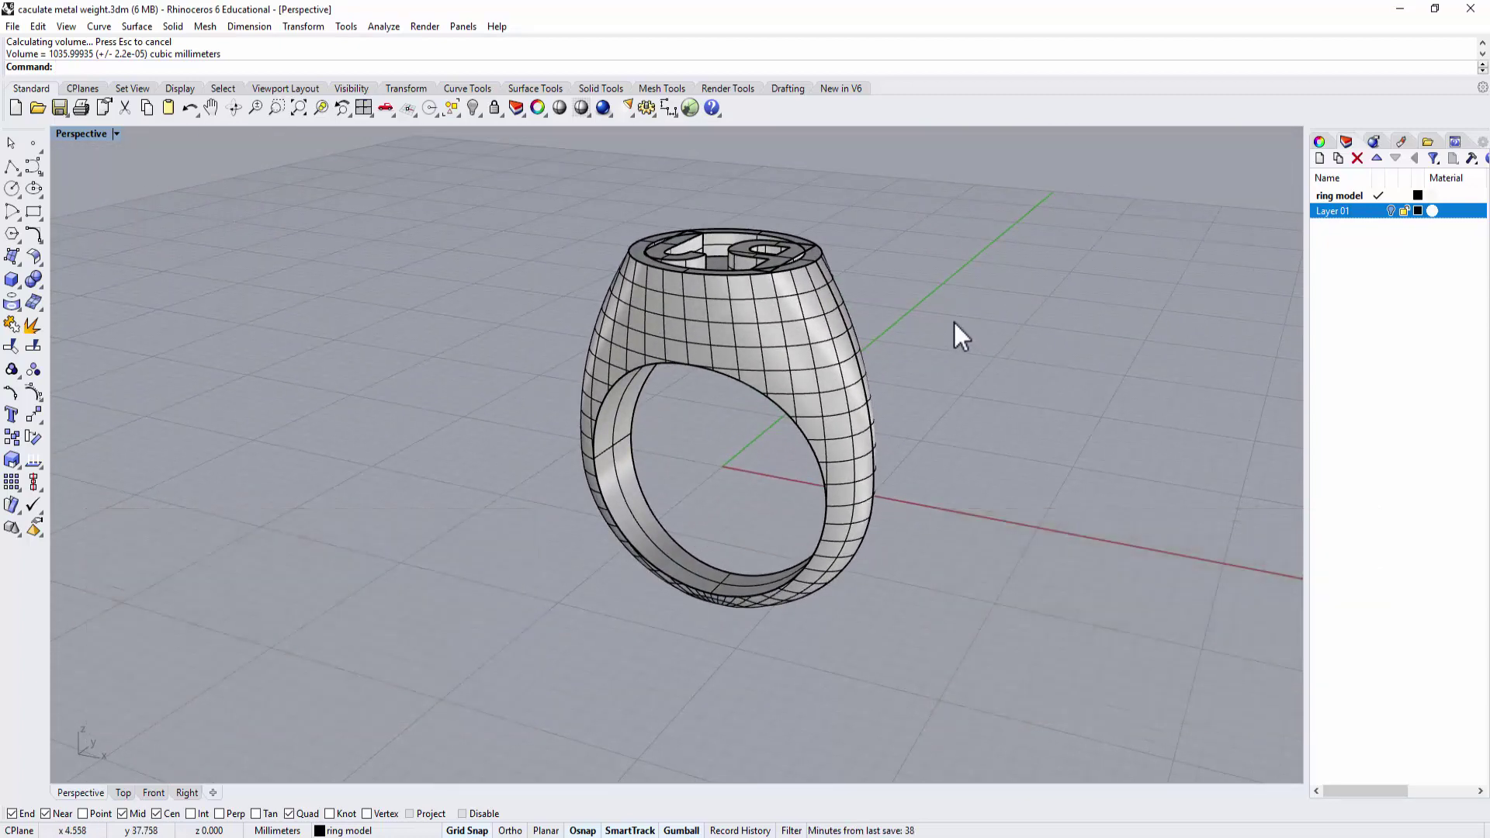
scroll(952, 319, "up", 5)
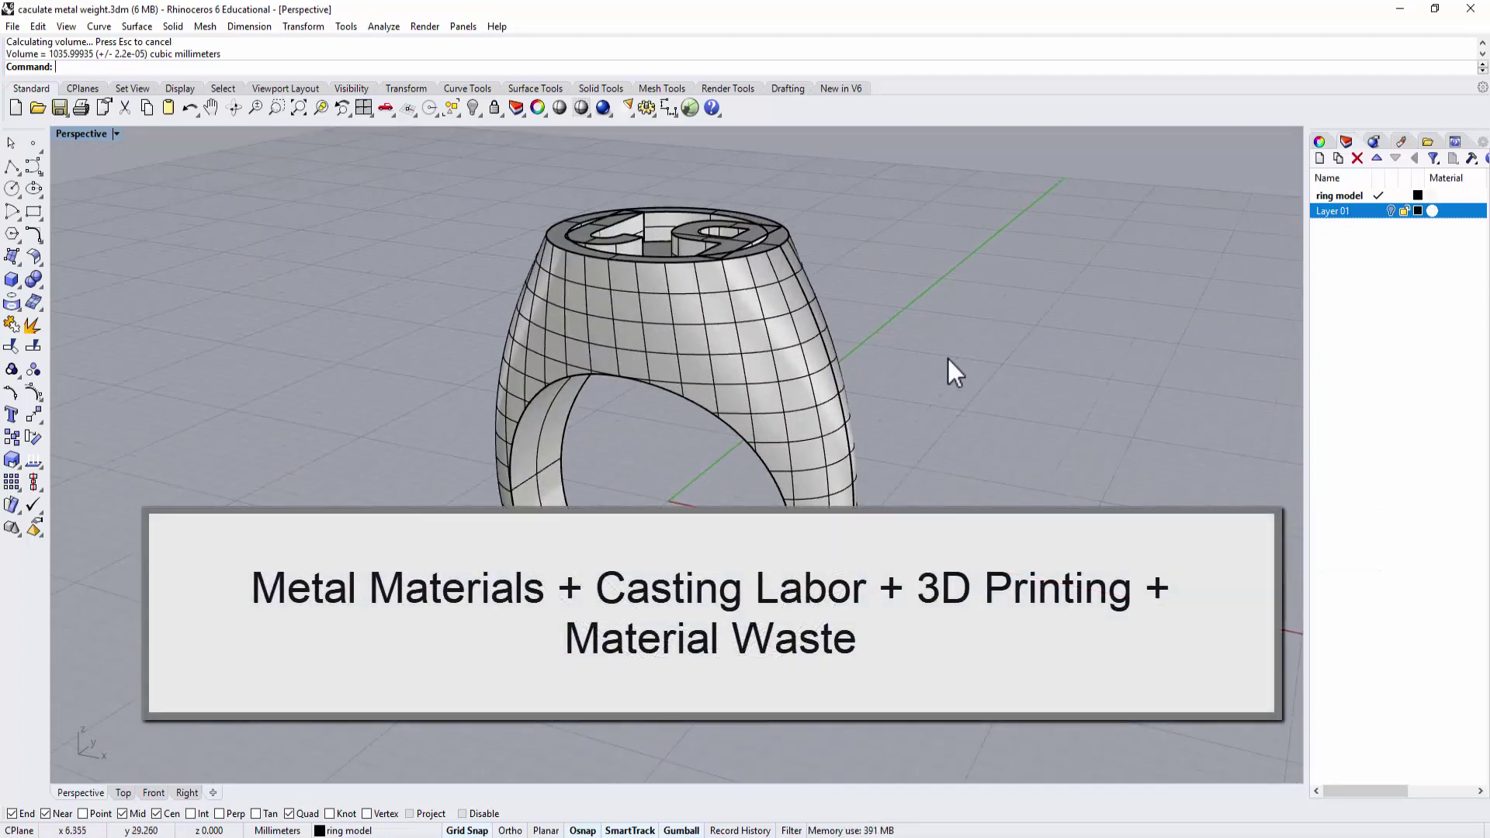
mouse_move(950, 356)
right_mouse_down()
mouse_move(973, 387)
mouse_move(970, 350)
right_mouse_up()
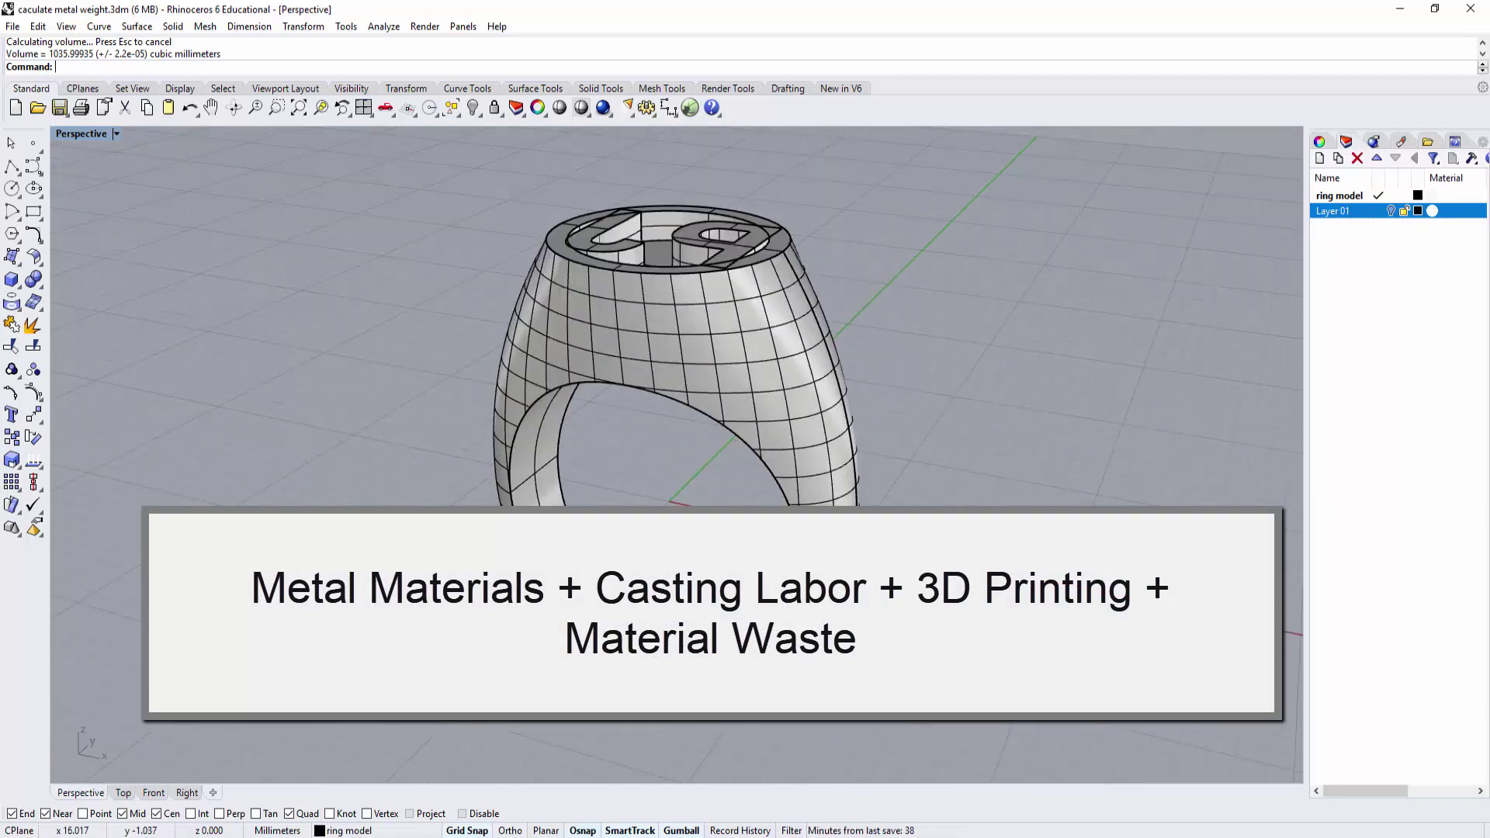
right_click_drag(970, 349, 978, 362)
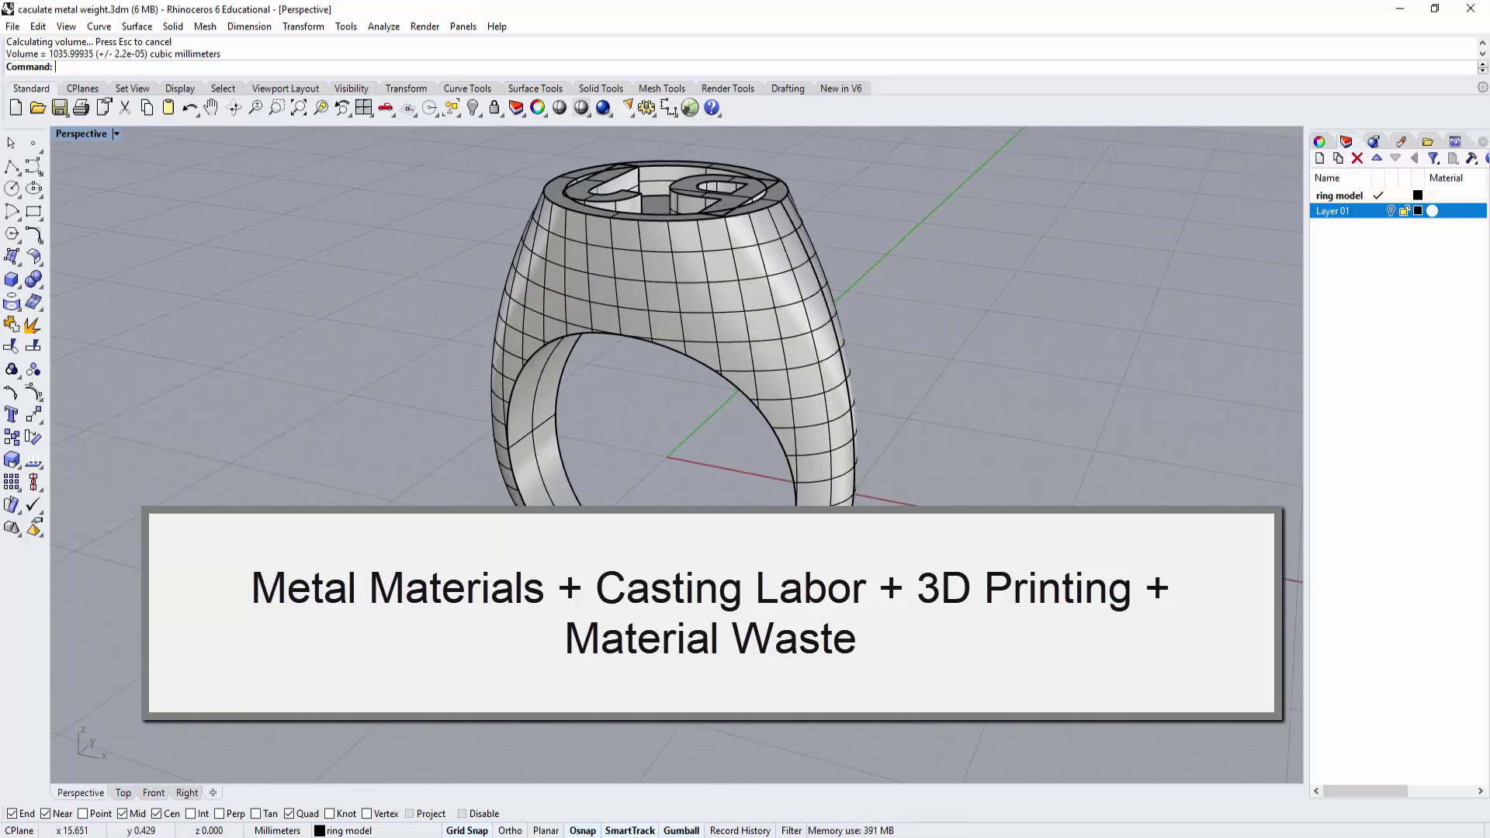
right_click_drag(972, 501, 1013, 502)
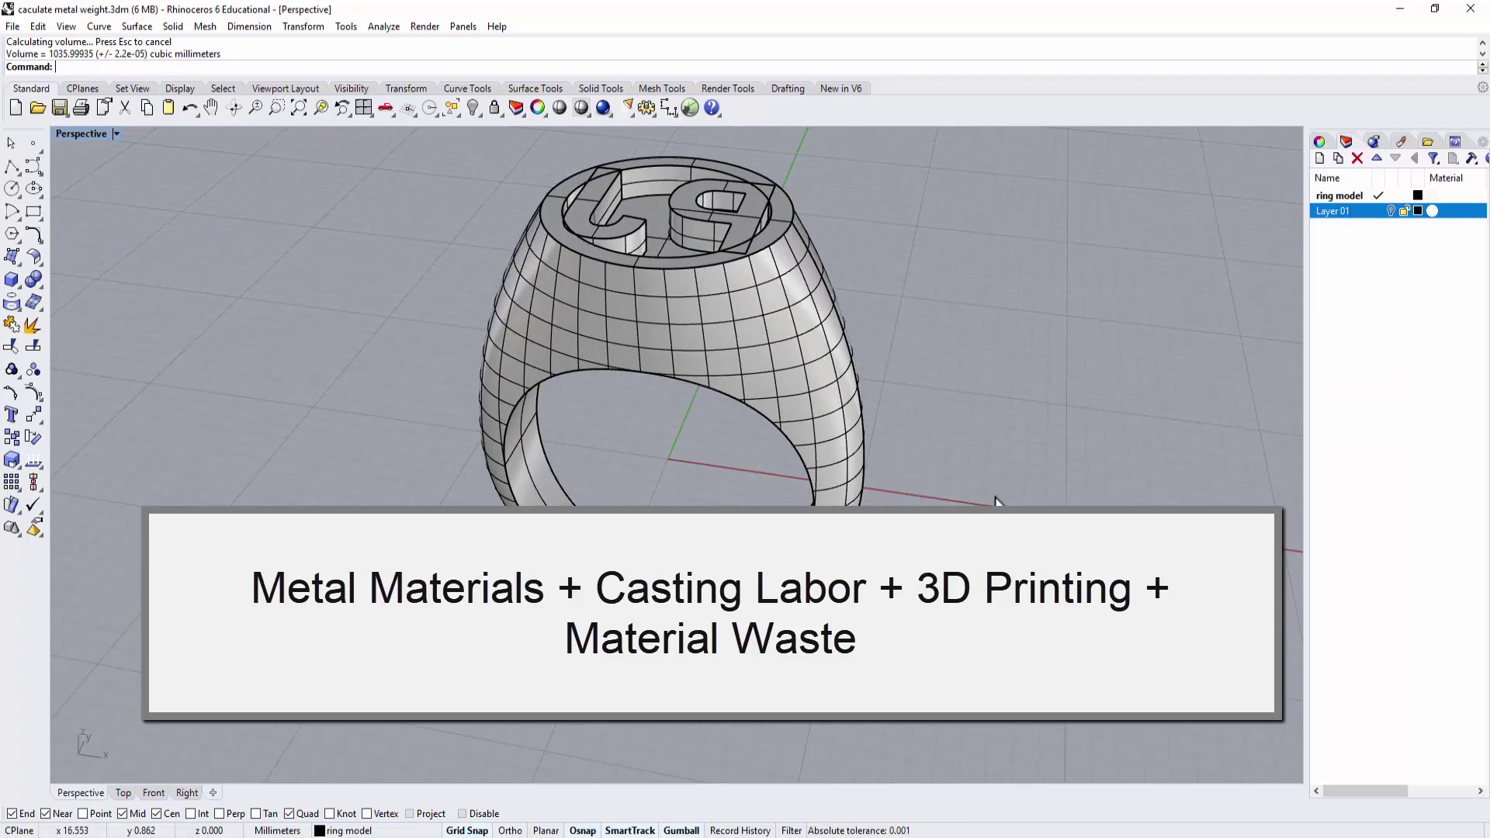
right_click_drag(996, 501, 962, 397)
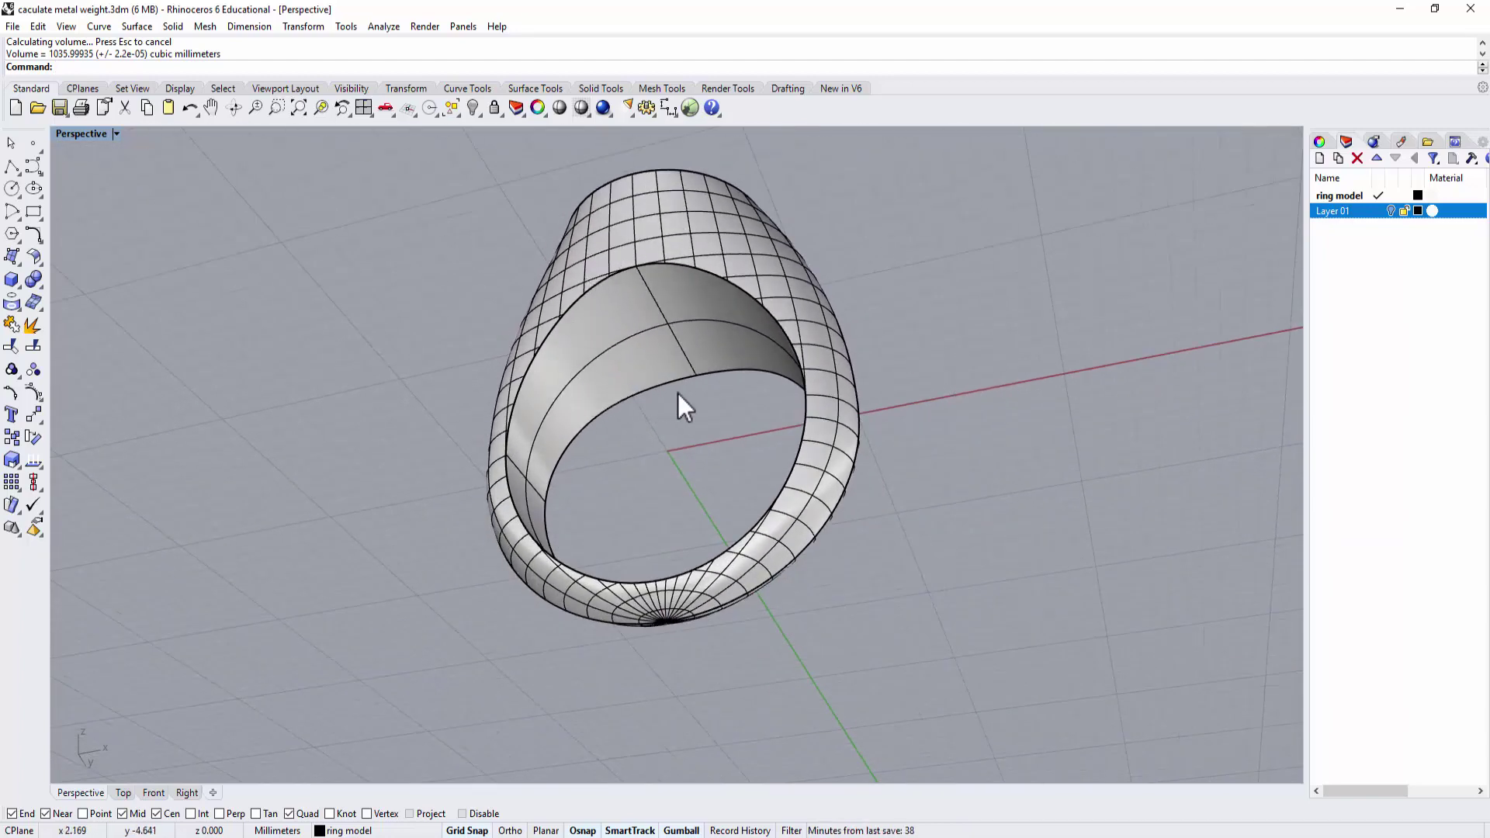
scroll(695, 370, "up", 3)
mouse_move(699, 431)
right_mouse_down()
mouse_move(827, 448)
mouse_move(693, 503)
mouse_move(512, 417)
right_mouse_up()
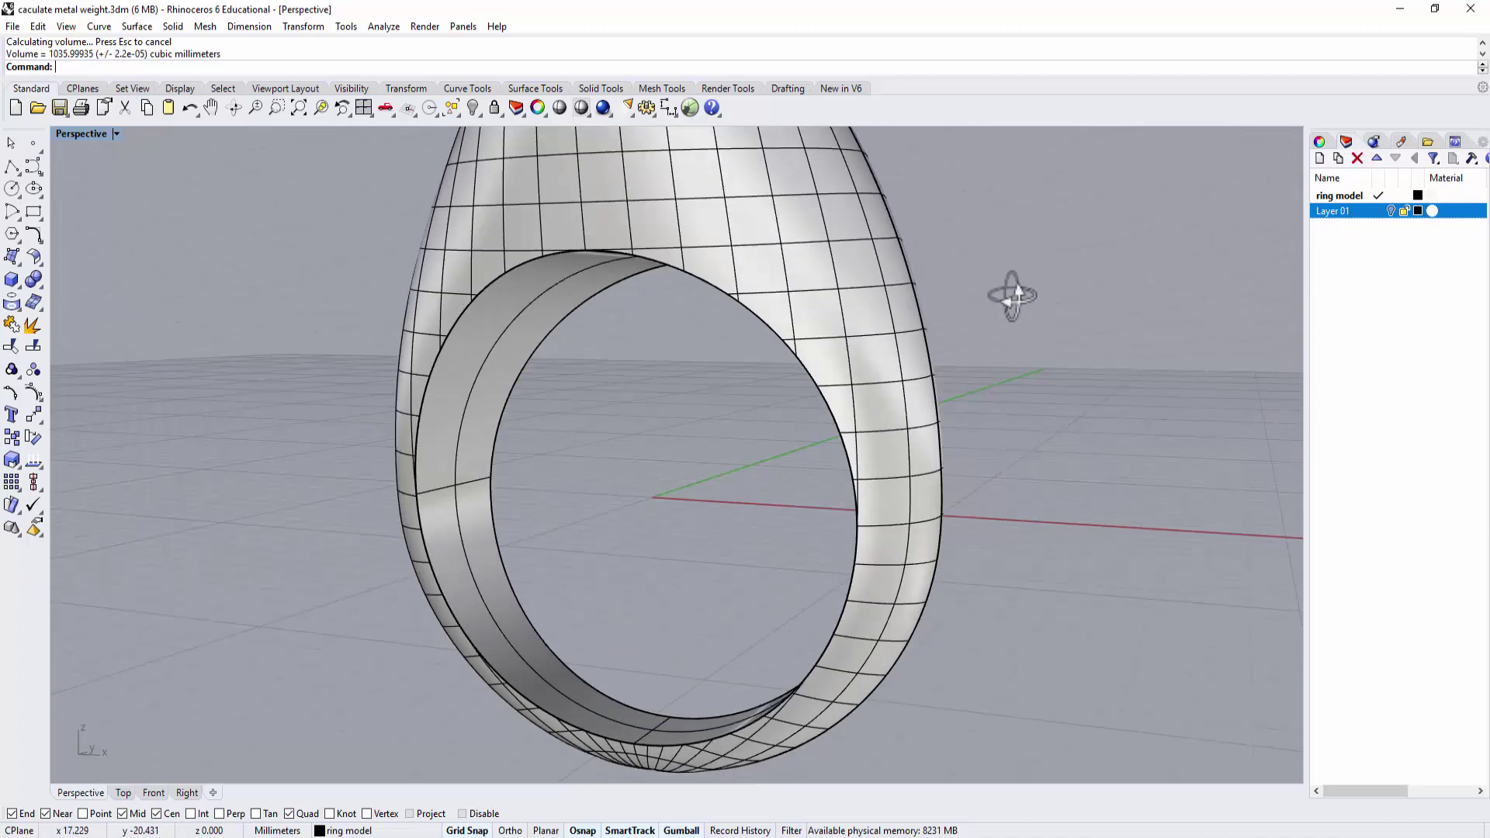
mouse_move(980, 268)
right_mouse_down()
mouse_move(1023, 382)
mouse_move(1047, 388)
mouse_move(964, 440)
right_mouse_up()
scroll(1028, 382, "down", 3)
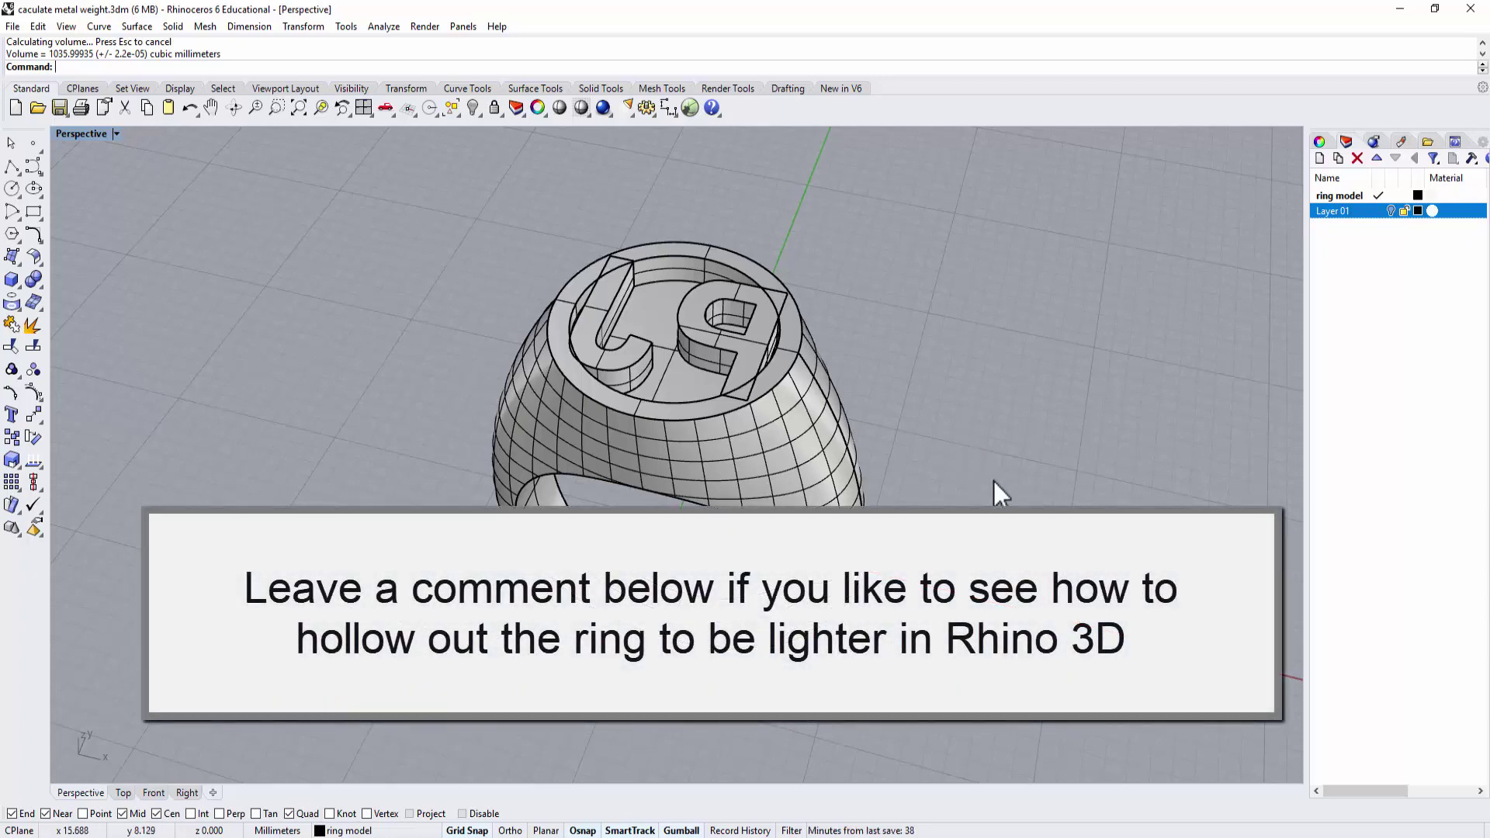
mouse_move(996, 493)
right_mouse_down()
mouse_move(975, 440)
mouse_move(991, 396)
mouse_move(1092, 305)
right_mouse_up()
mouse_move(997, 293)
right_mouse_down()
mouse_move(941, 358)
mouse_move(831, 399)
mouse_move(874, 415)
right_mouse_up()
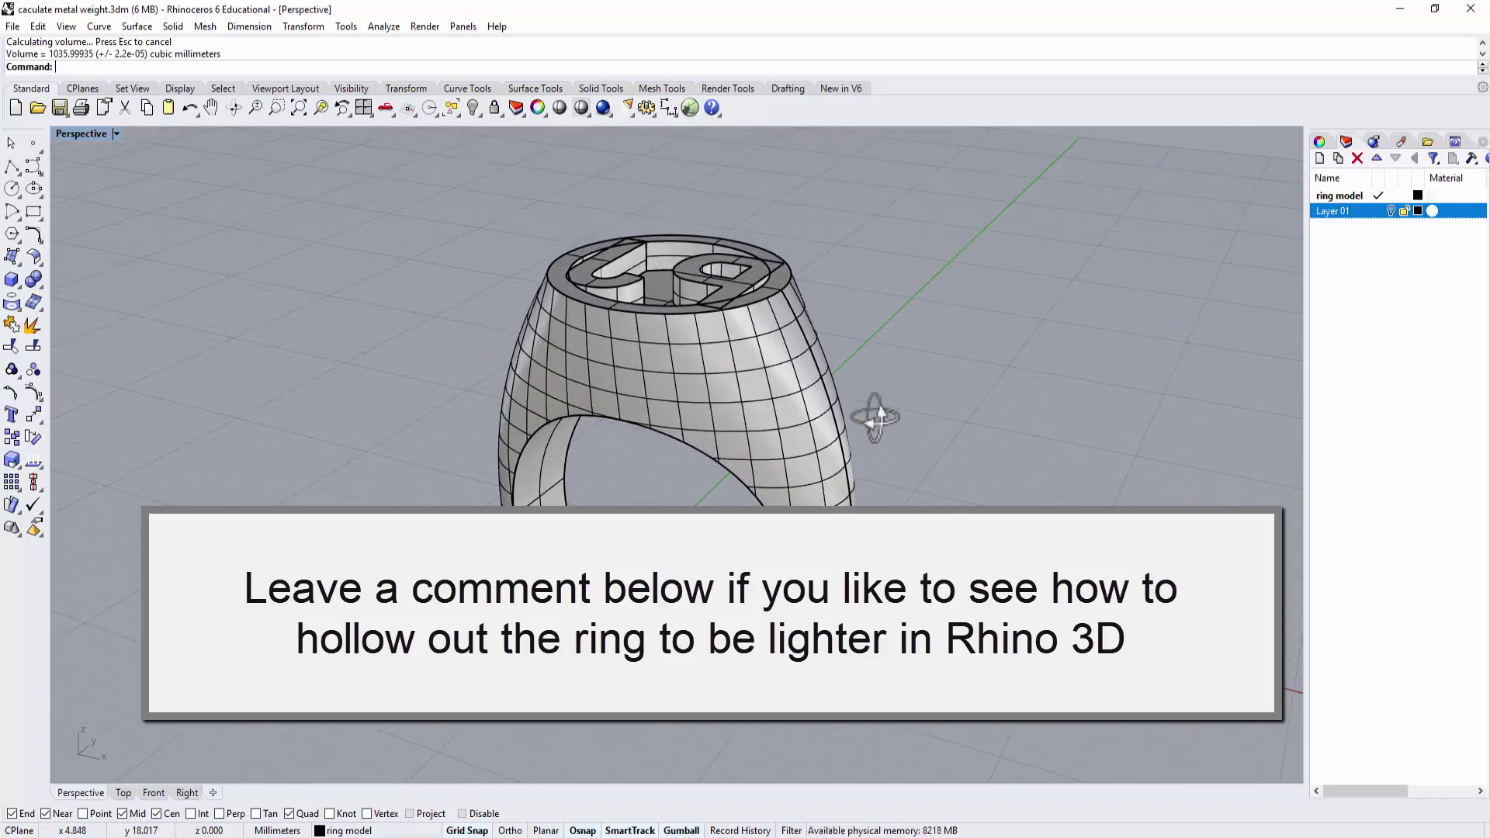